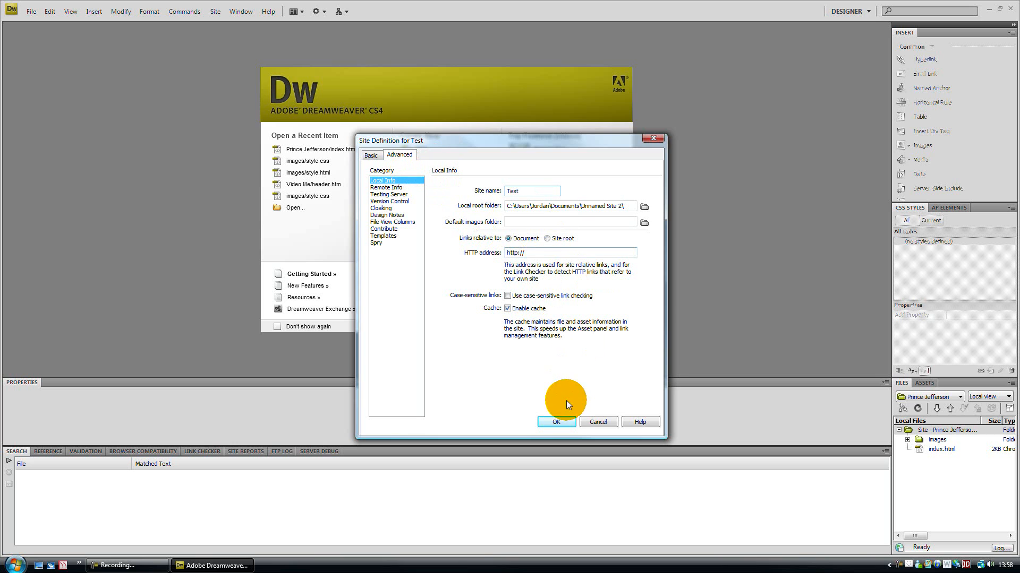
Step: Accept the site definition for the Test site and create a new blank HTML document
click(563, 423)
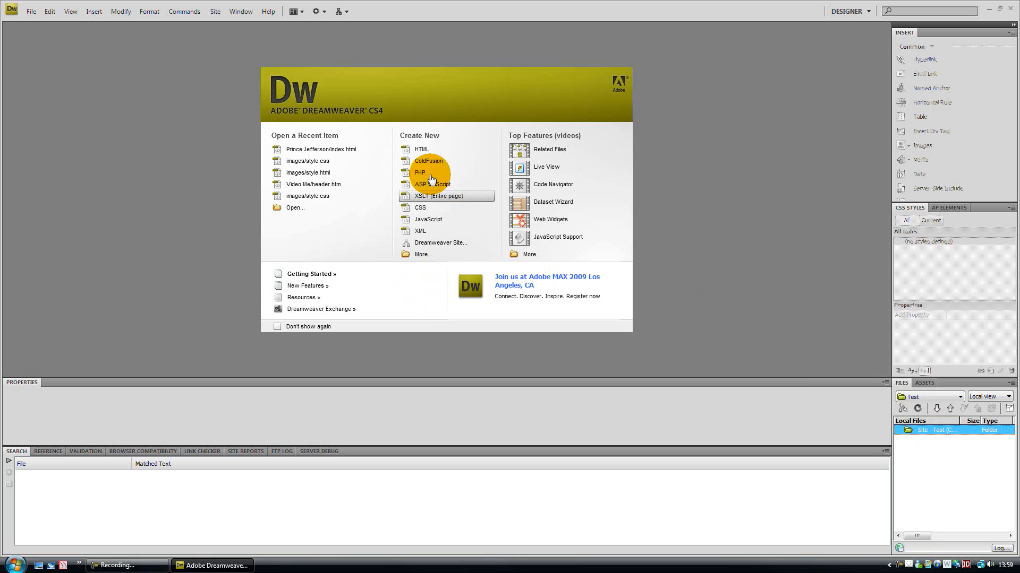
click(403, 71)
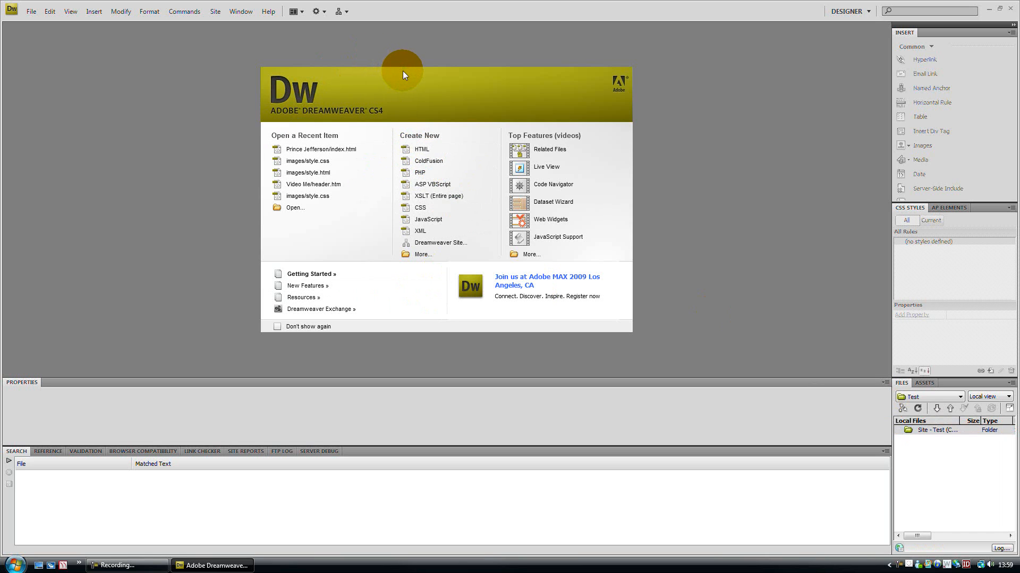
click(420, 151)
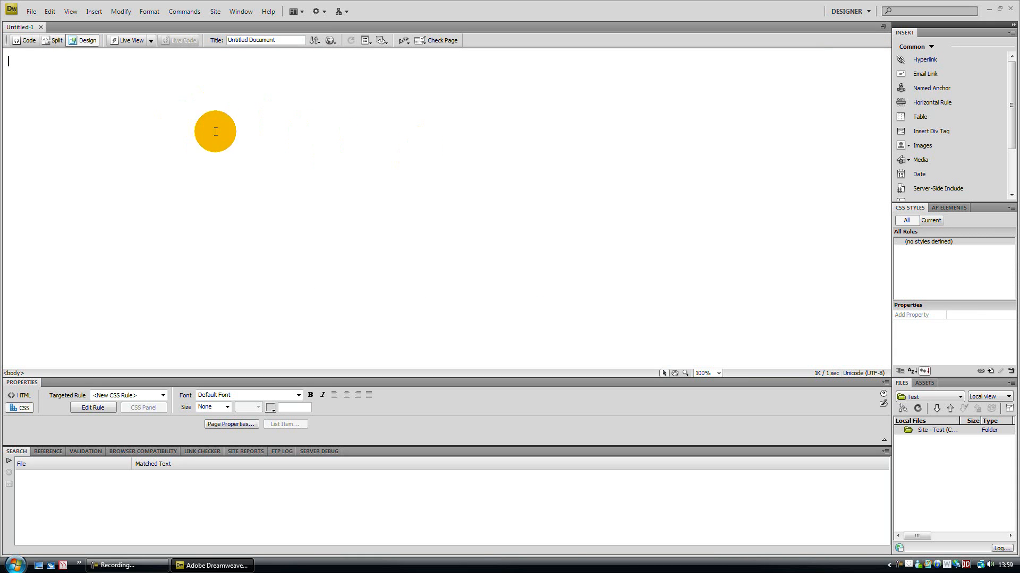
Step: Write "Hello" on the page, view the document's source code, and return to the design view
click(220, 175)
text(Hello)
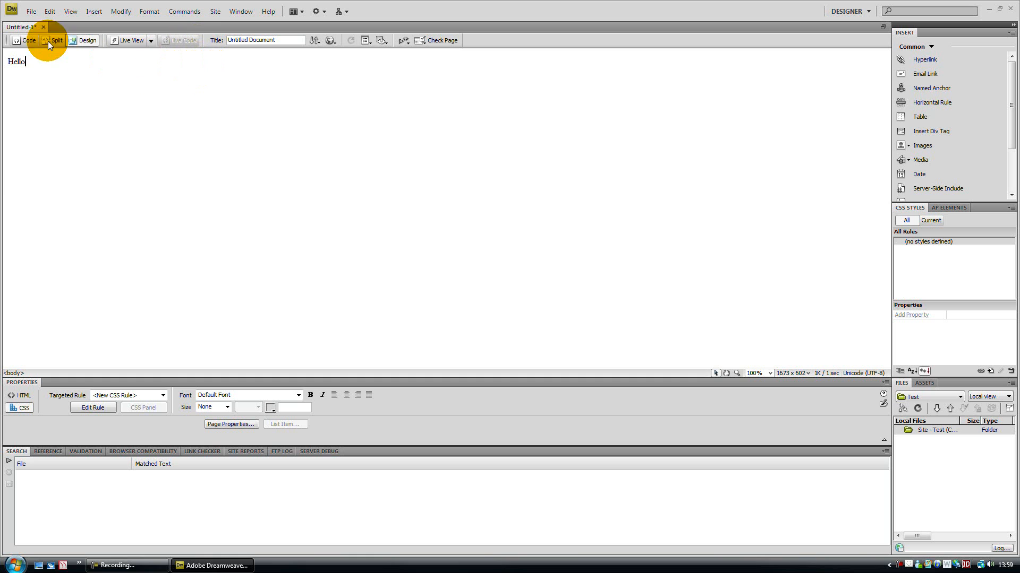
click(24, 41)
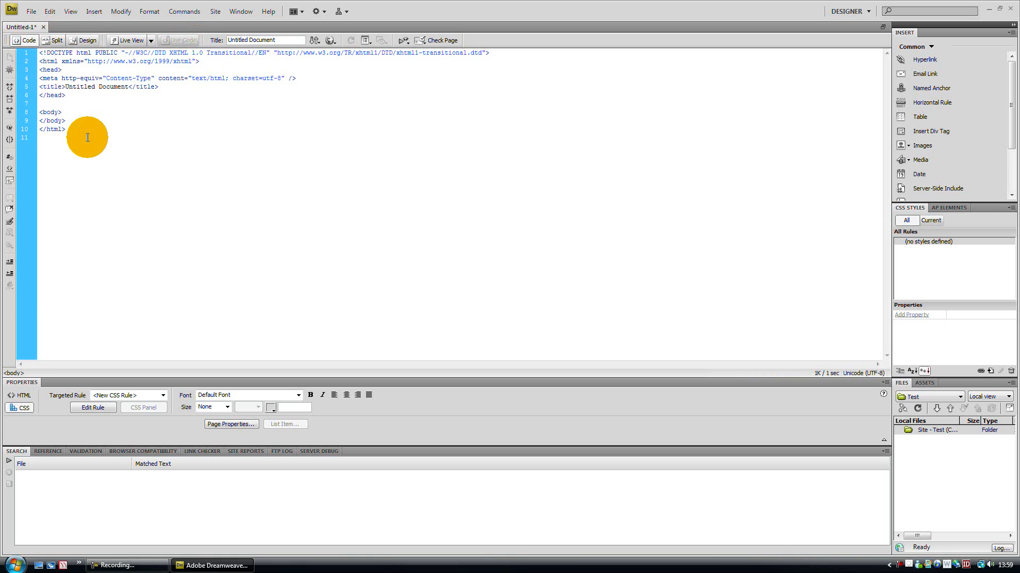
click(86, 40)
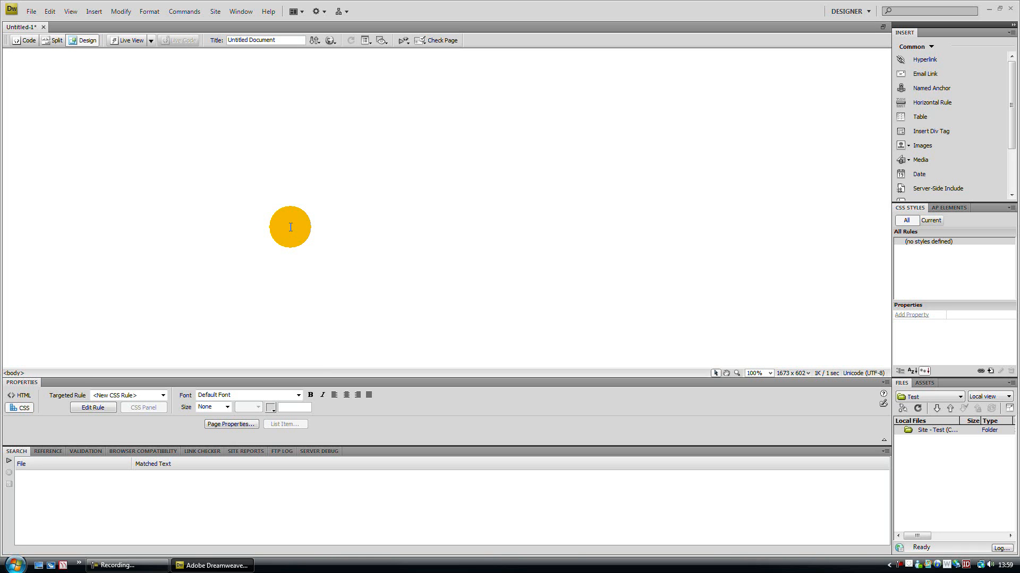
Step: Write "Hello World" on the blank page
text(Helloo)
key(BackSpace)
text(World)
Step: Set the Hello World text size to larger, defining it in a new CSS class named "heder" for this document only
drag(49, 62, 6, 63)
click(103, 120)
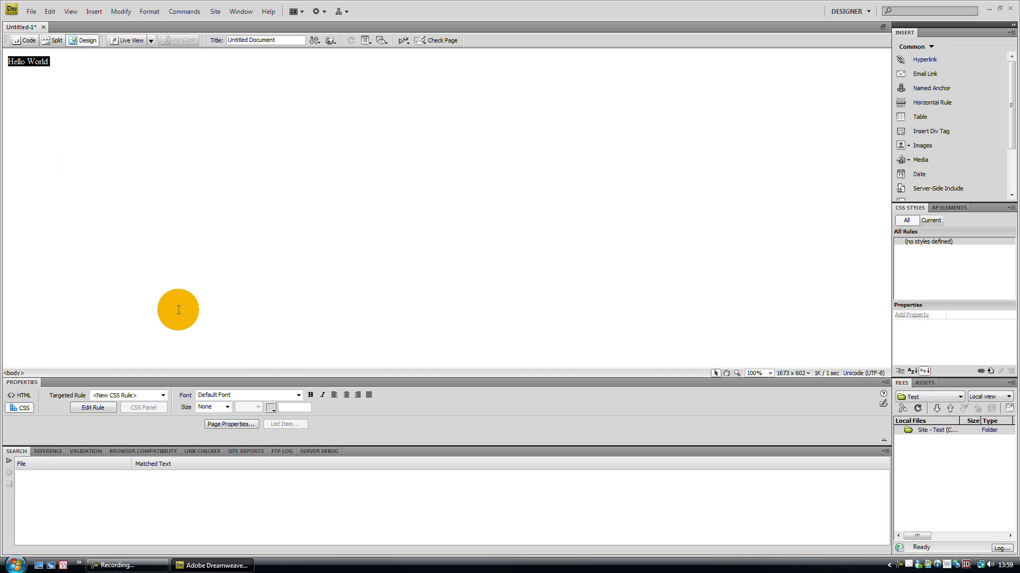
click(227, 406)
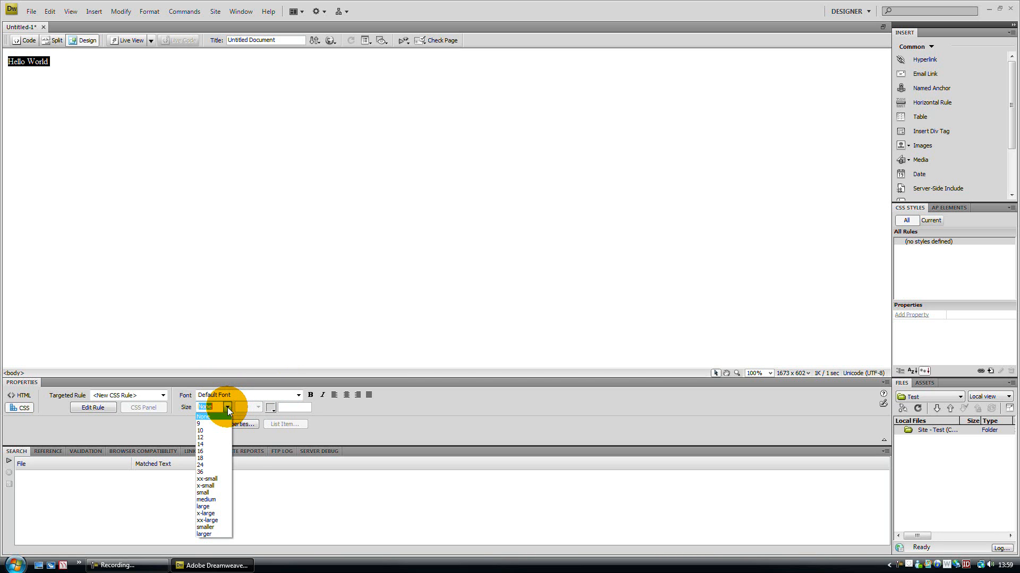
click(209, 533)
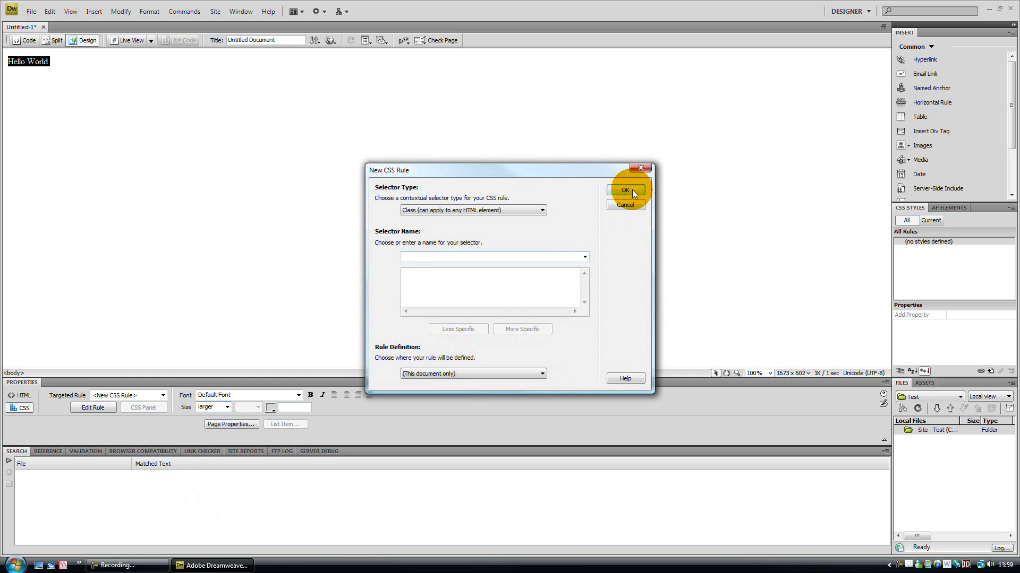
click(632, 190)
click(566, 309)
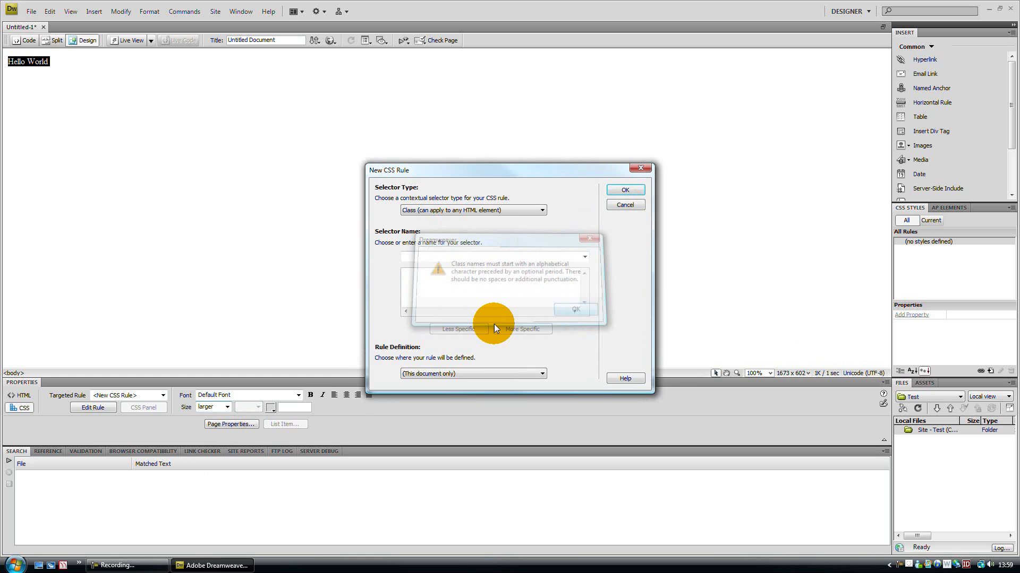
click(453, 258)
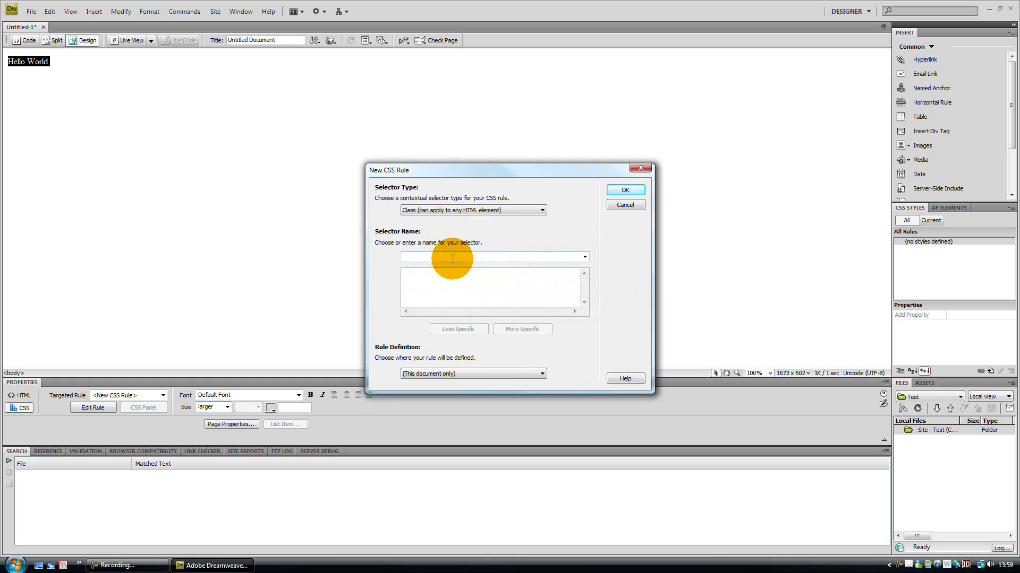
text(heder)
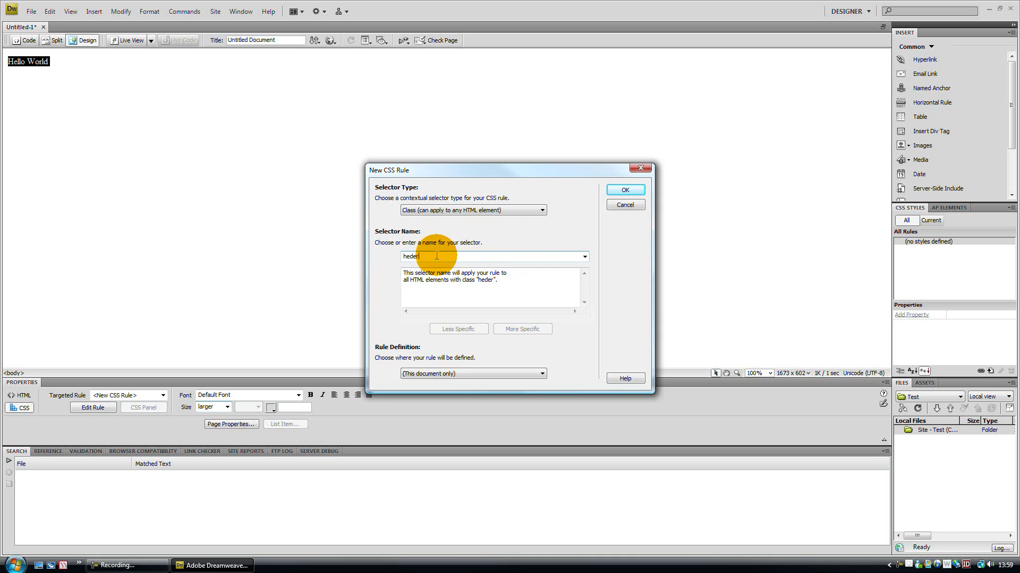
click(629, 189)
click(268, 199)
Step: Set the size of the Hello World text to xx-large
drag(66, 62, 6, 62)
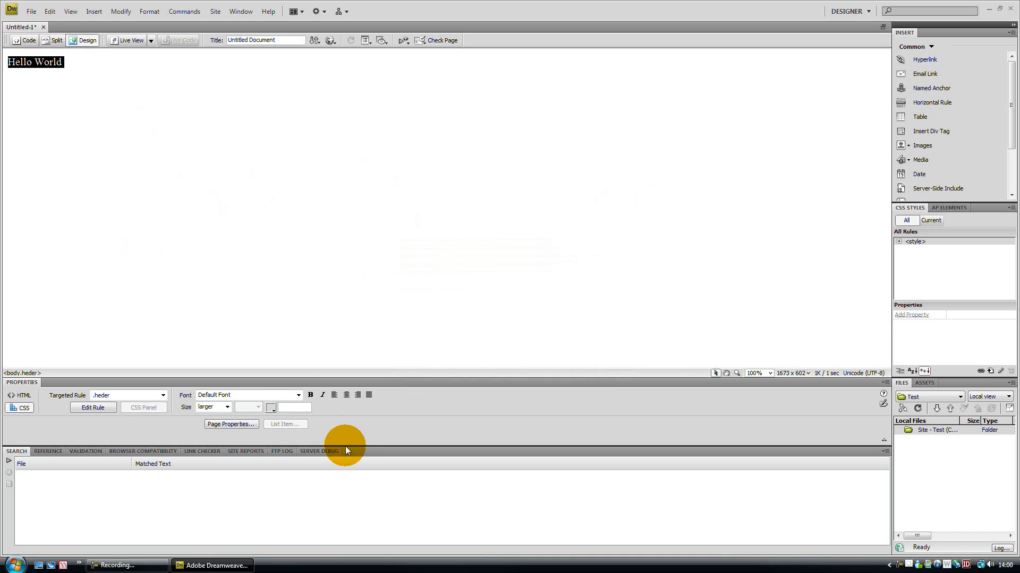
click(229, 407)
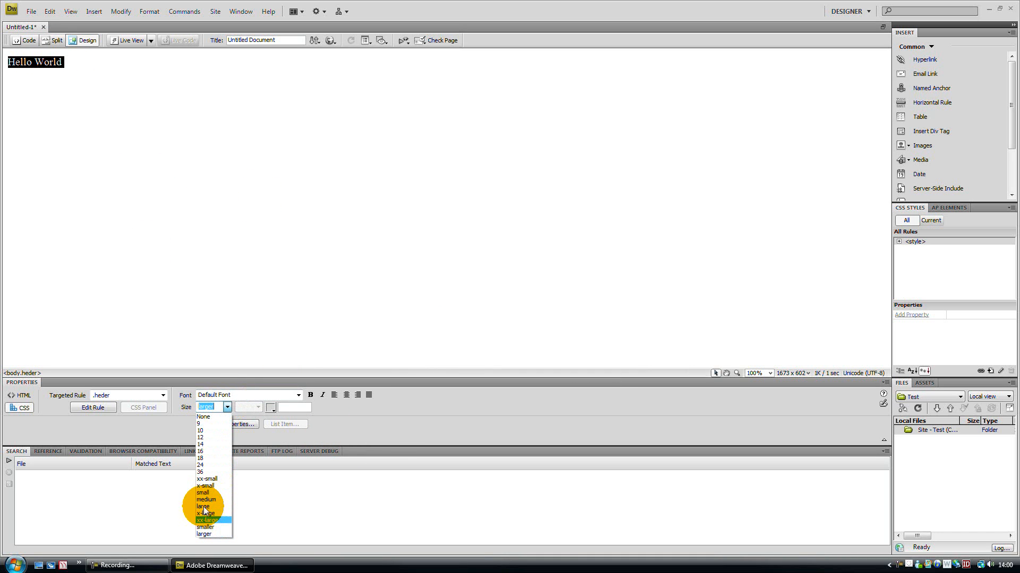
click(216, 520)
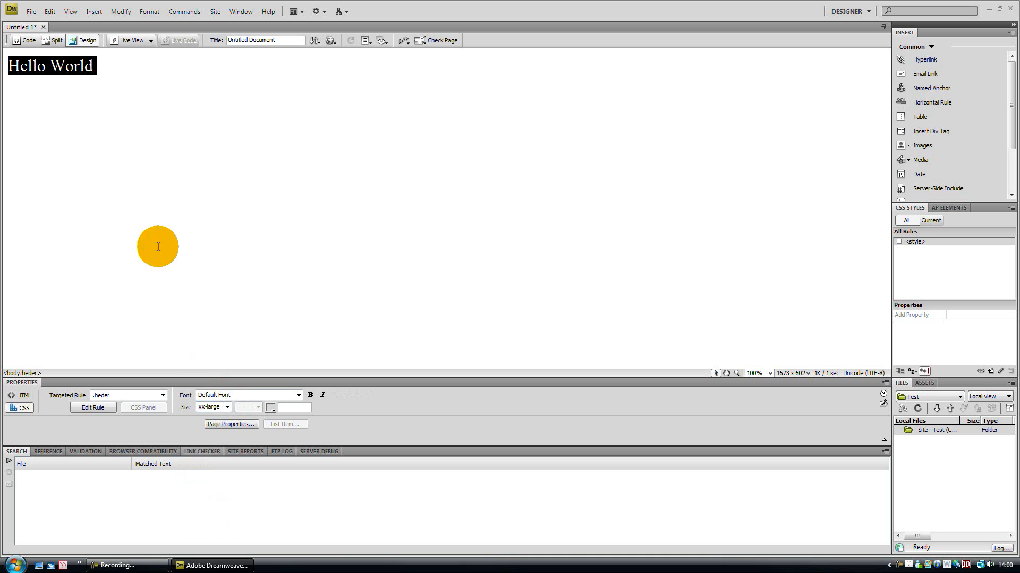
Step: Make the whole Hello World line bold
click(153, 192)
drag(93, 65, 8, 65)
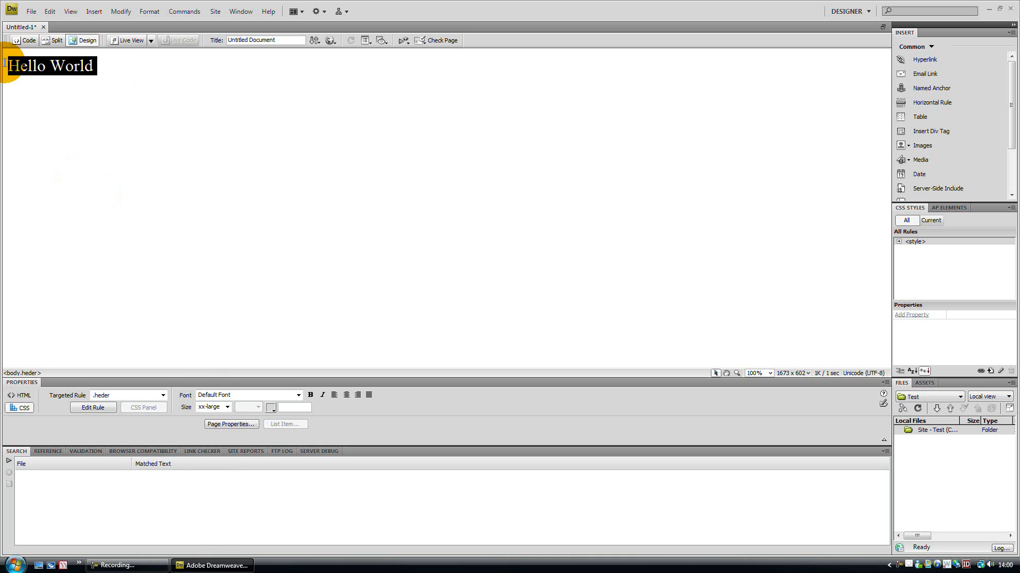
click(124, 75)
drag(97, 65, 8, 65)
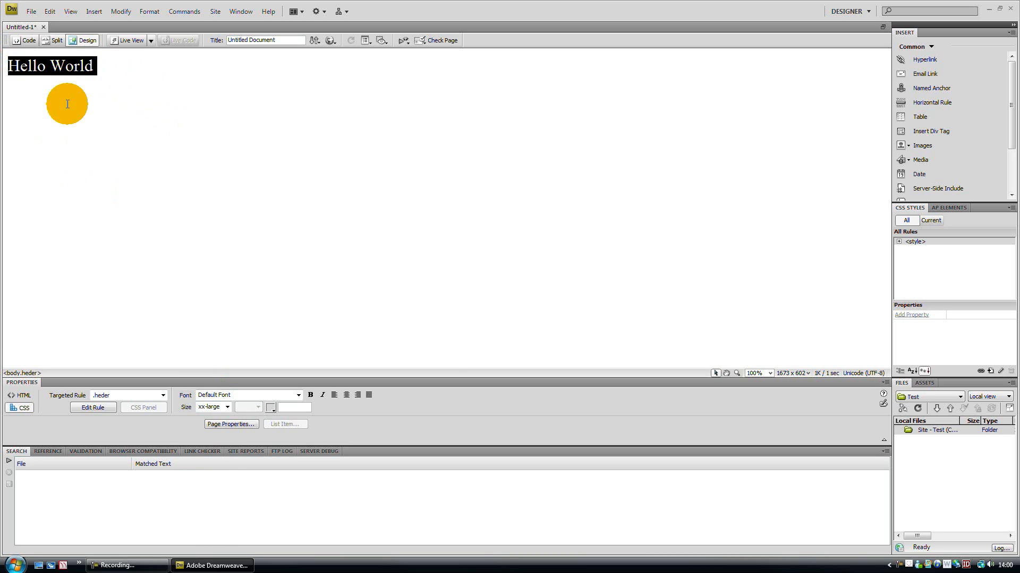
click(309, 396)
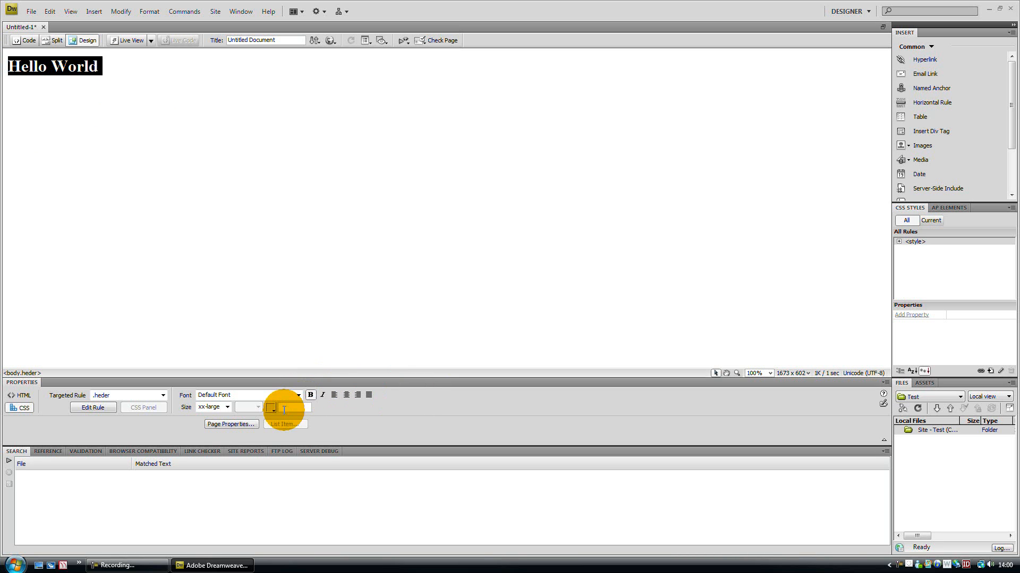
Step: Set the Hello World font to Georgia, Times New Roman, Times, serif after trying Verdana and Courier New
click(297, 399)
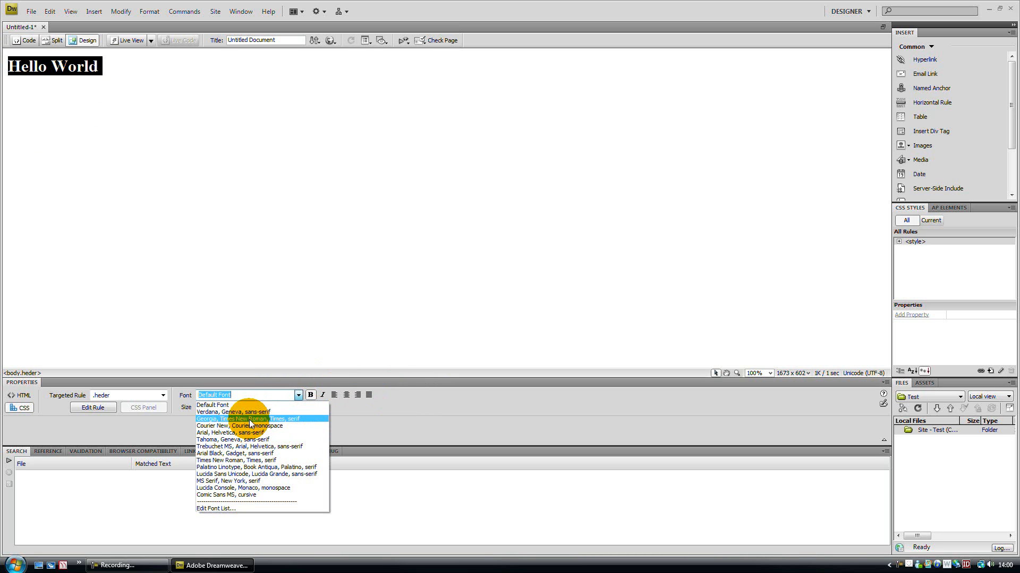
click(248, 413)
click(298, 395)
click(267, 427)
click(298, 396)
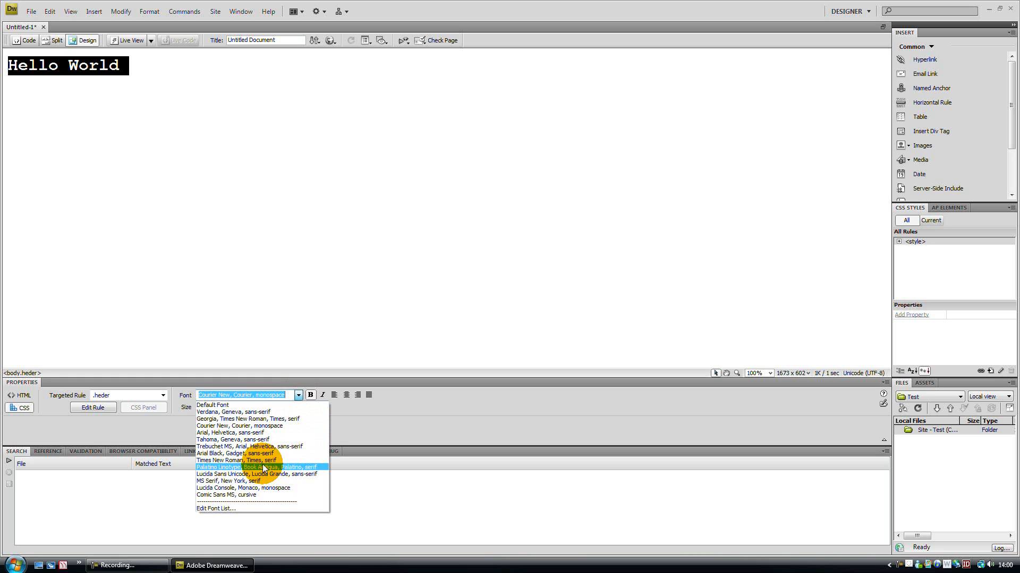
click(257, 419)
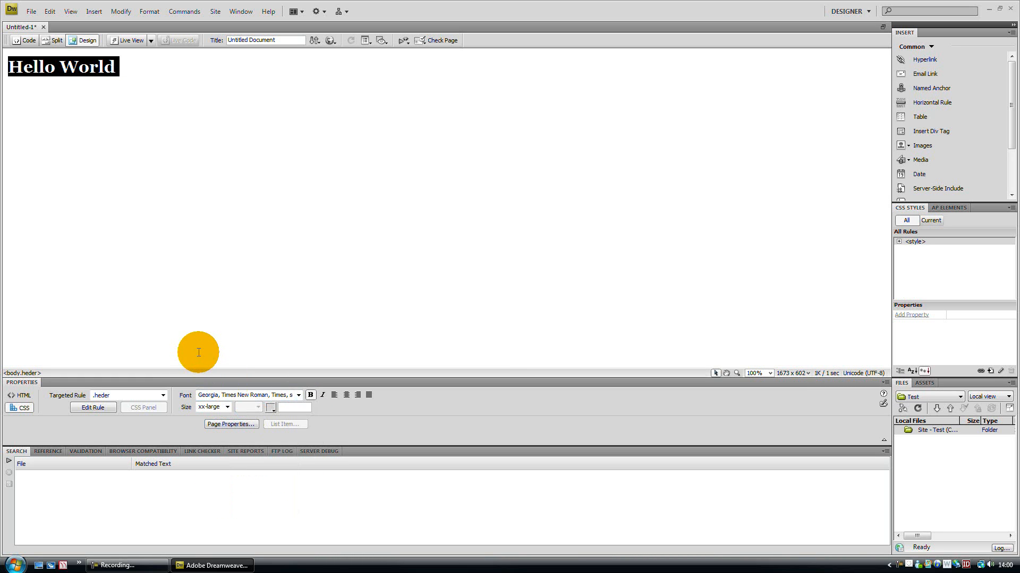
Step: Switch the Hello World text to Default Font and back to Georgia, Times New Roman, Times, serif
click(80, 141)
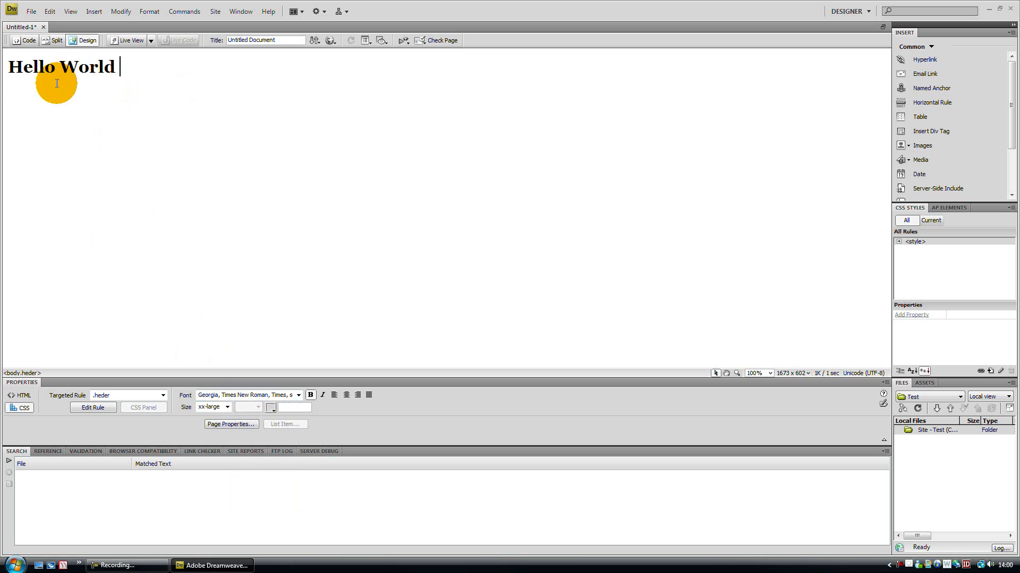
click(300, 396)
click(262, 406)
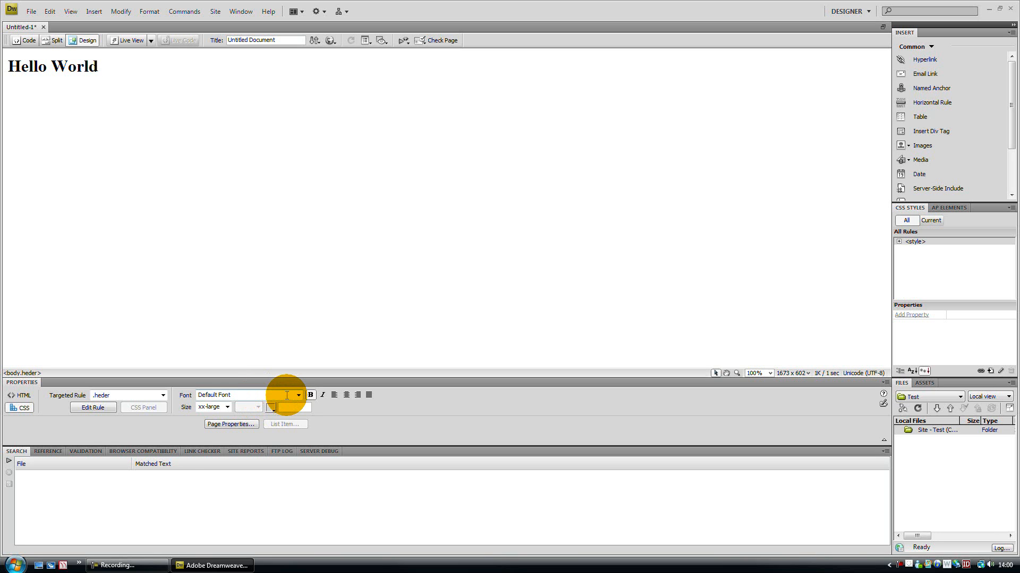
click(298, 397)
click(273, 417)
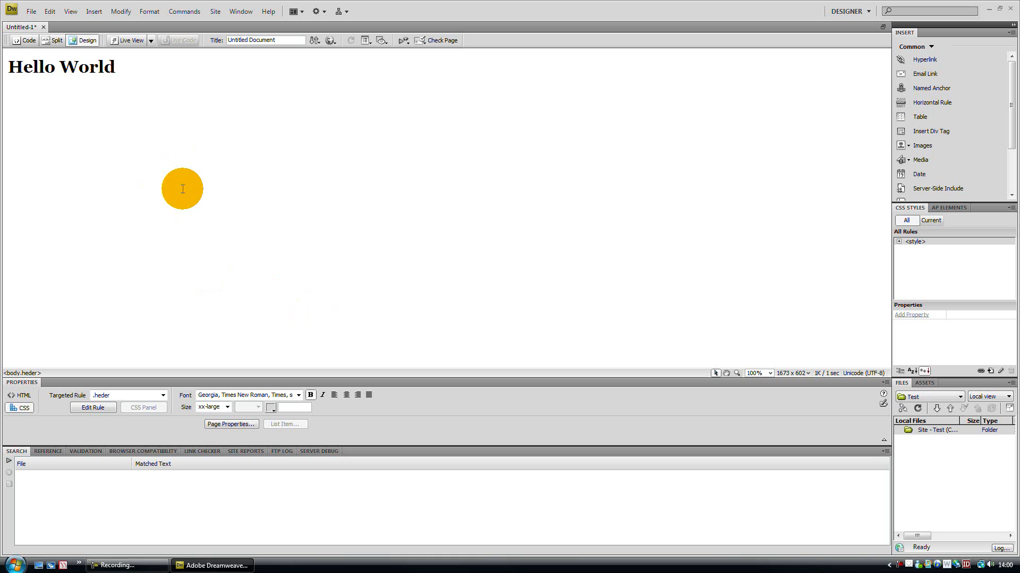
Step: Try centre and left alignment on the Hello World text, and turn its bold off and on again
drag(131, 58, 14, 58)
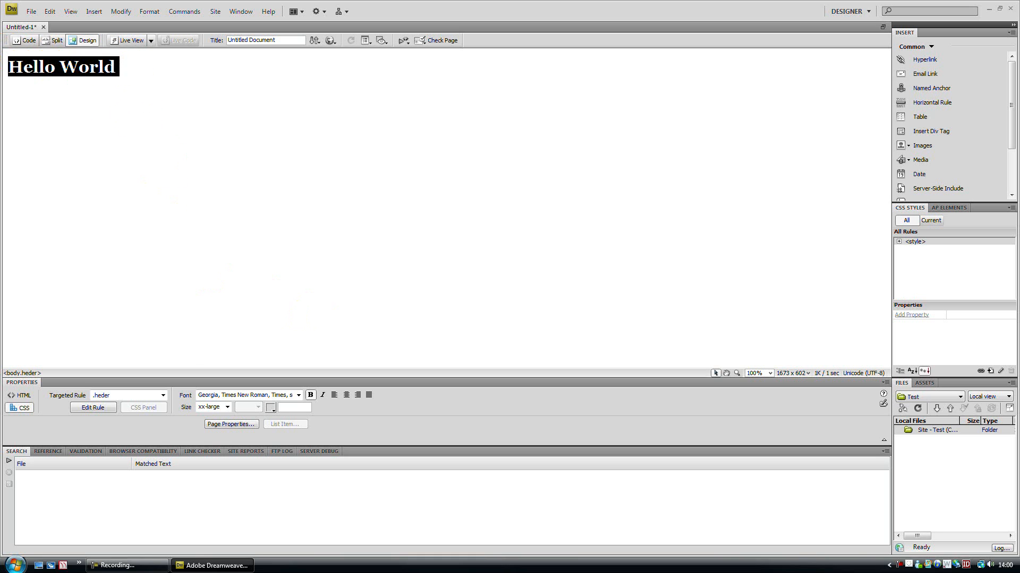
click(347, 396)
click(335, 396)
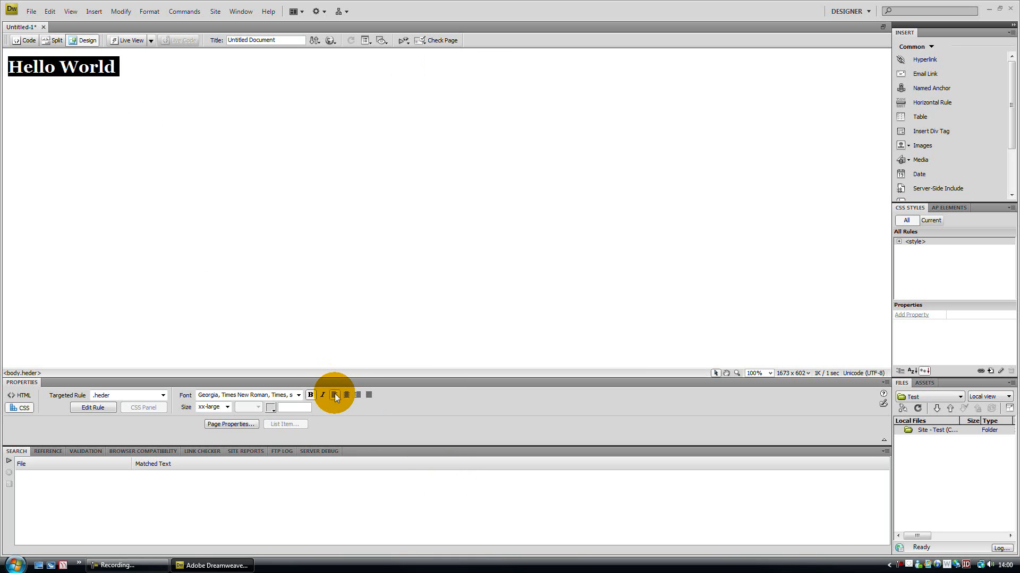
click(311, 395)
click(311, 395)
Step: Italicize the Hello World text and align it right after trying justified alignment
click(323, 396)
click(369, 395)
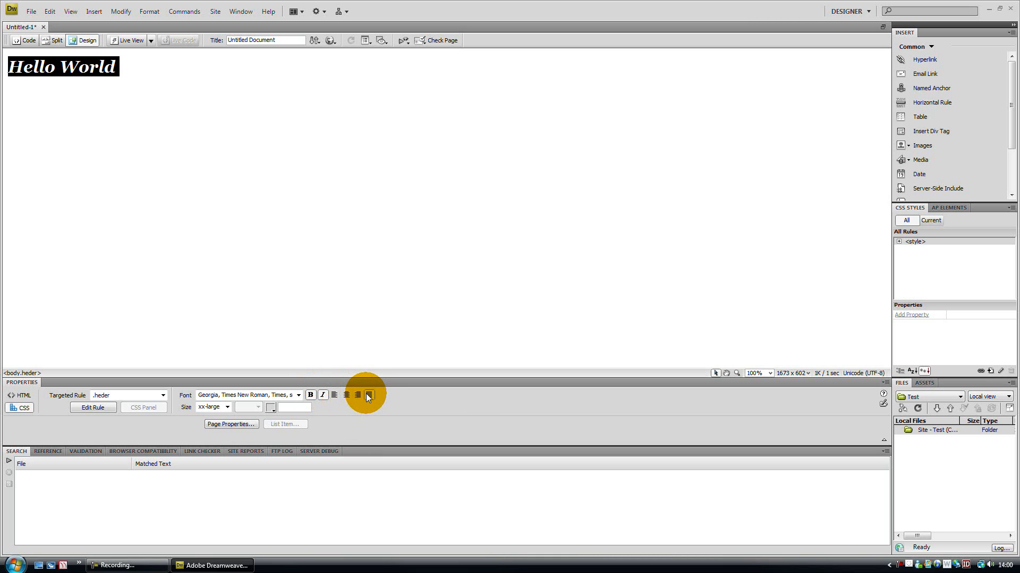
click(358, 395)
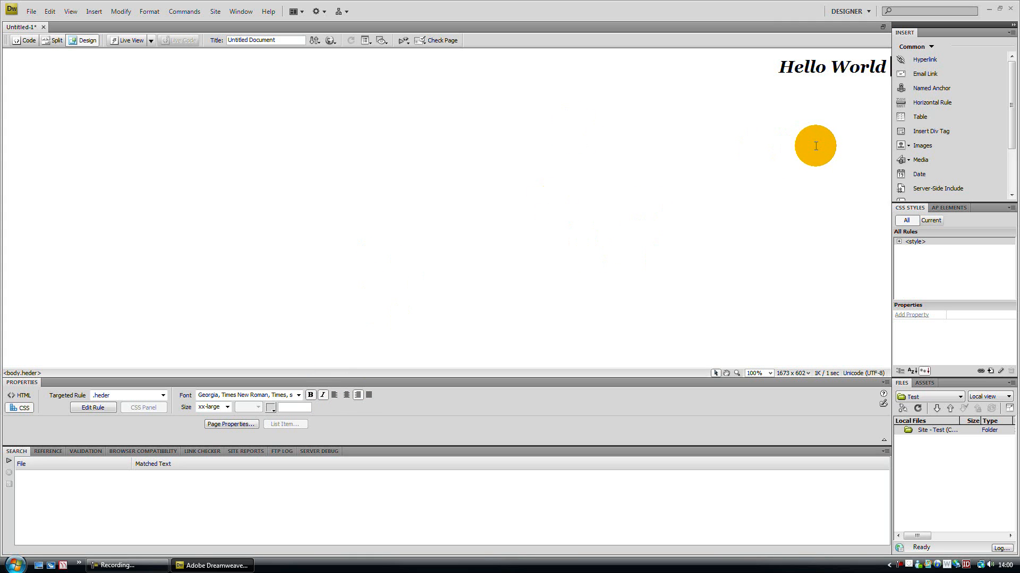
Step: Start inserting an image on a new line below Hello World and browse to the Pictures folder for its source
key(Return)
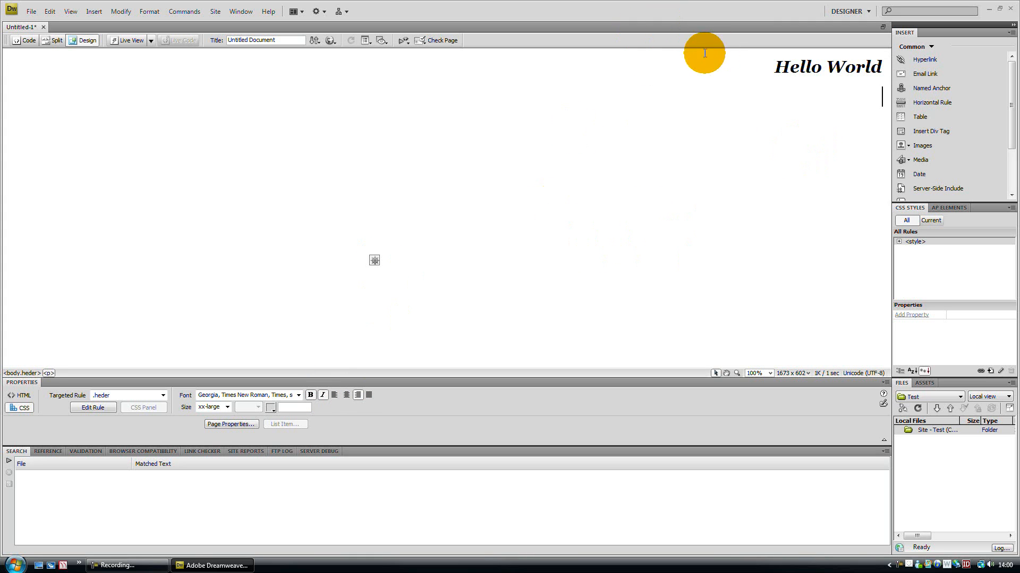
click(919, 145)
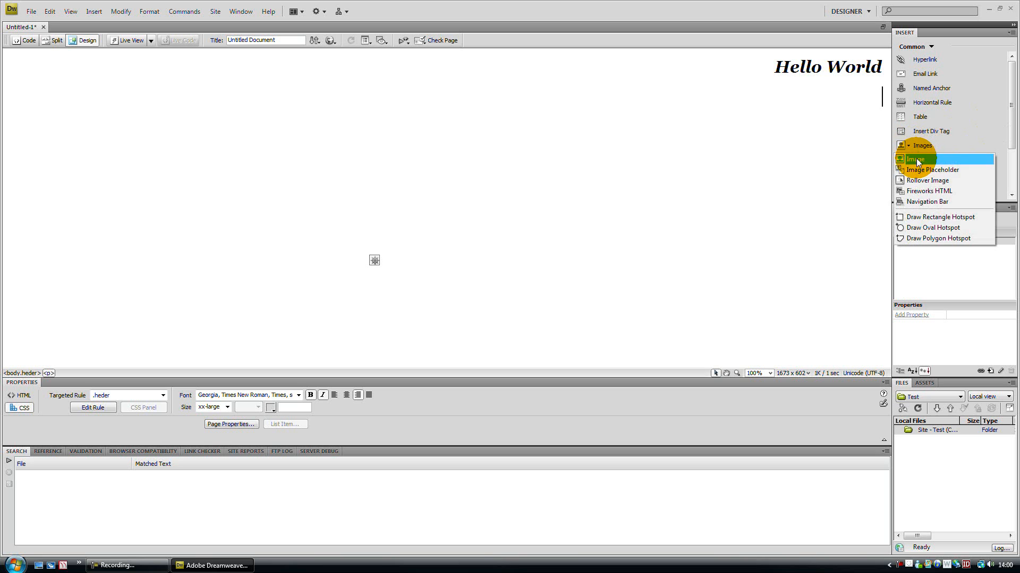
click(916, 158)
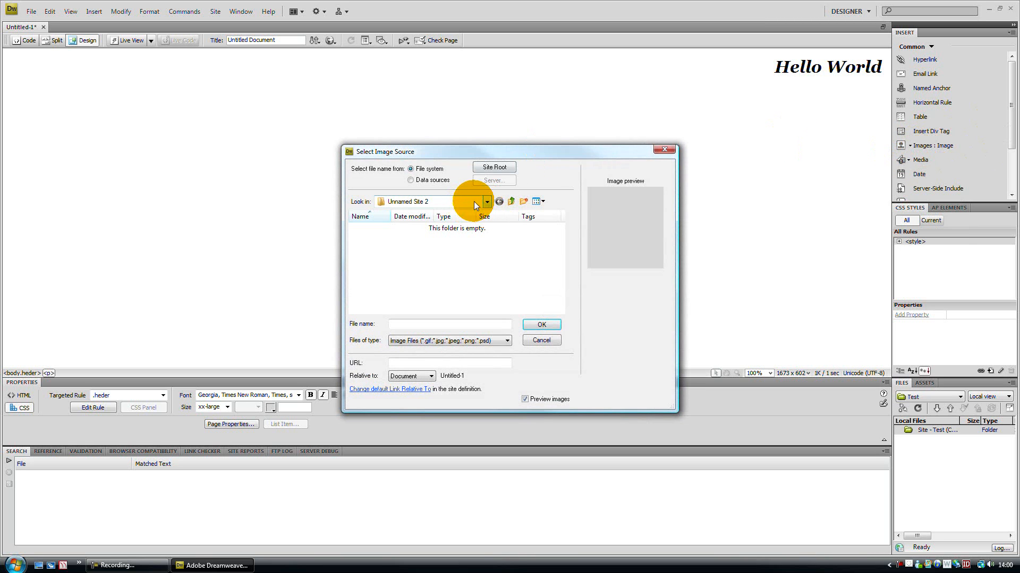
click(511, 200)
click(510, 201)
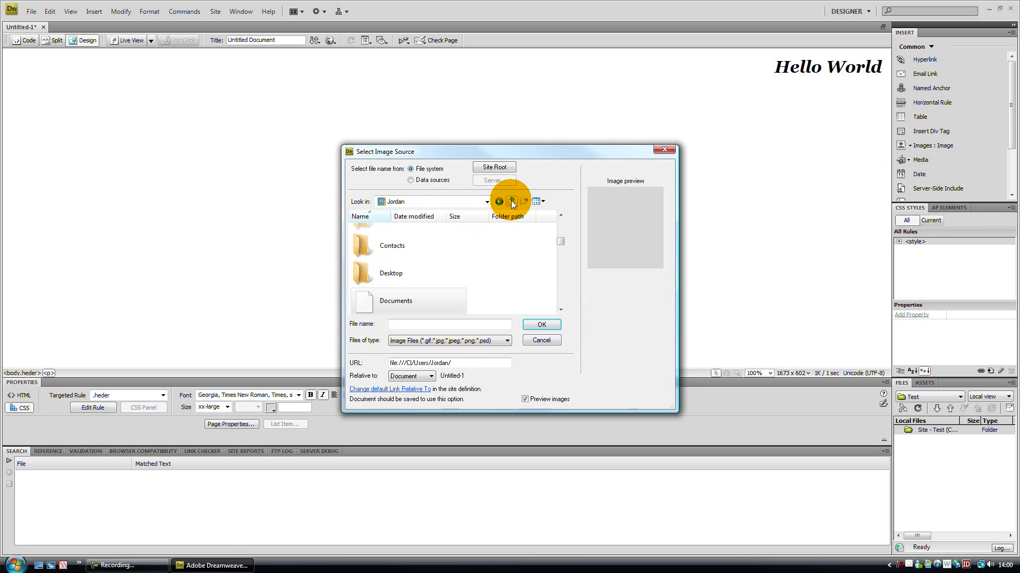
scroll(464, 280, down, 3)
click(407, 234)
double_click(407, 234)
scroll(398, 253, down, 3)
Step: Preview several images in the Pictures folder, including firefox.jpg and julfo.png, and choose omerta-game-logo.gif as the image source
click(396, 268)
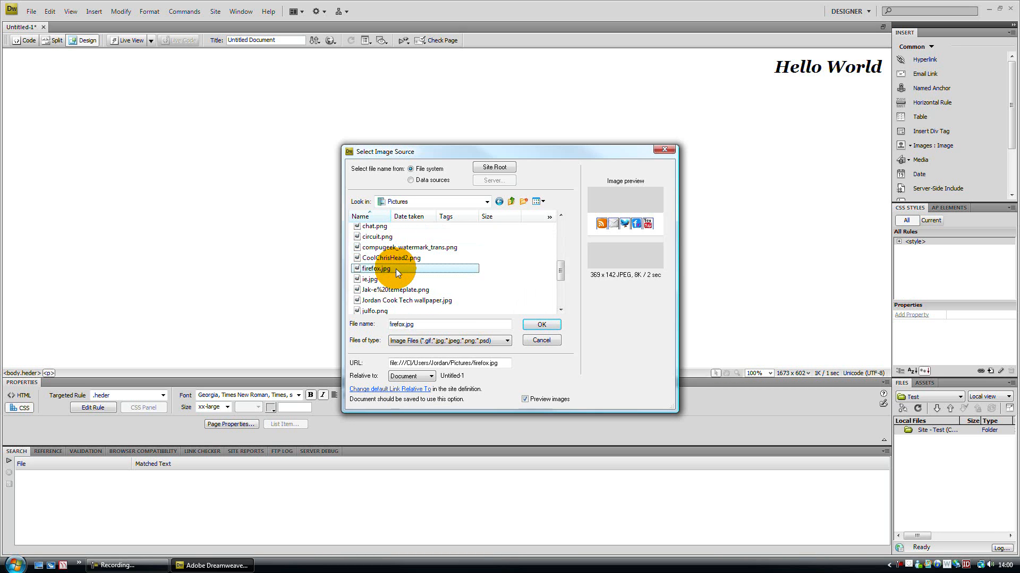
click(380, 280)
scroll(382, 284, down, 2)
click(380, 282)
click(377, 260)
scroll(402, 263, down, 2)
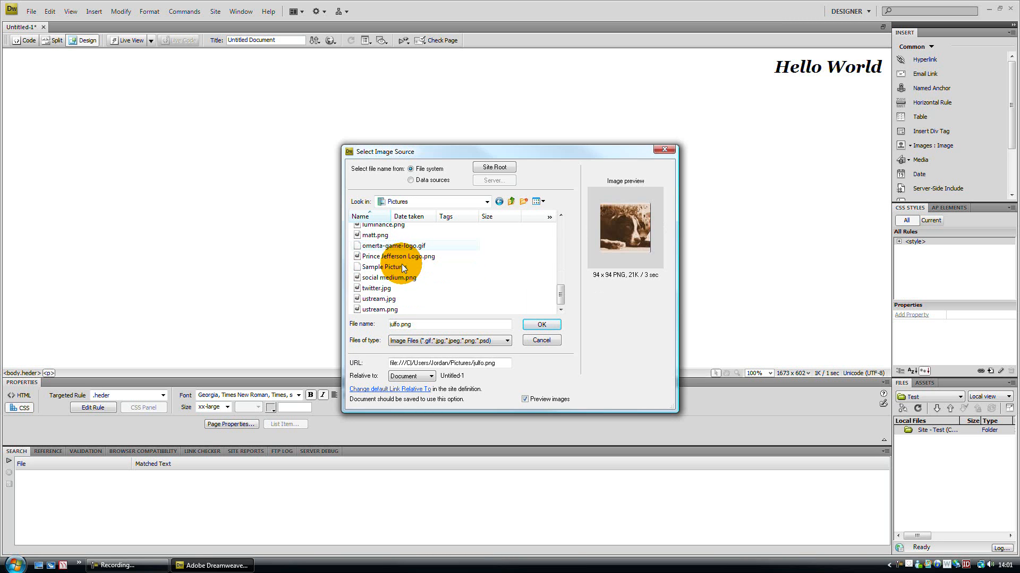
click(393, 244)
Step: Copy omerta-game-logo.gif into the site's Unnamed Site 2 root folder and insert it below Hello World without alternate text
click(530, 322)
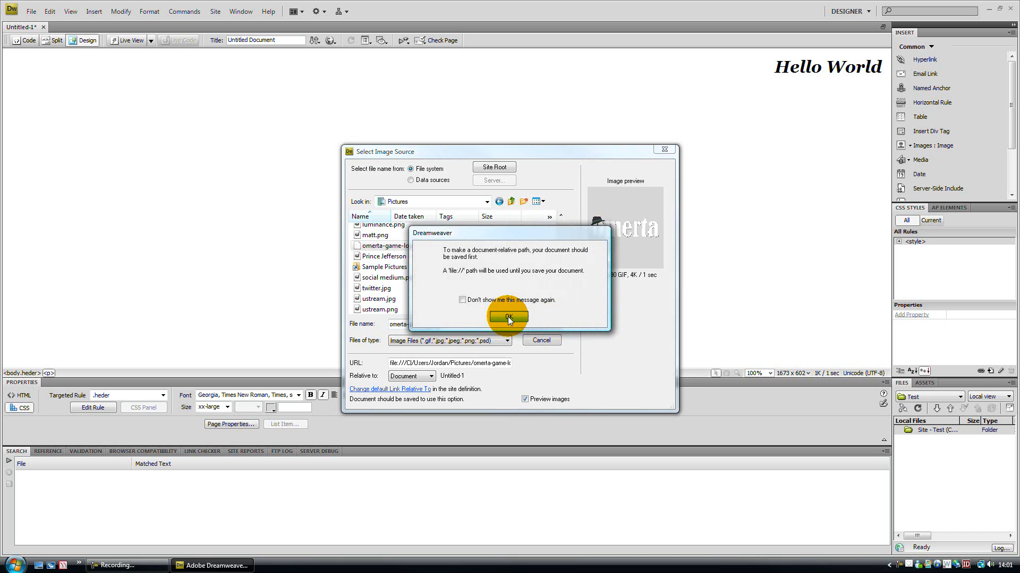
click(507, 317)
click(489, 326)
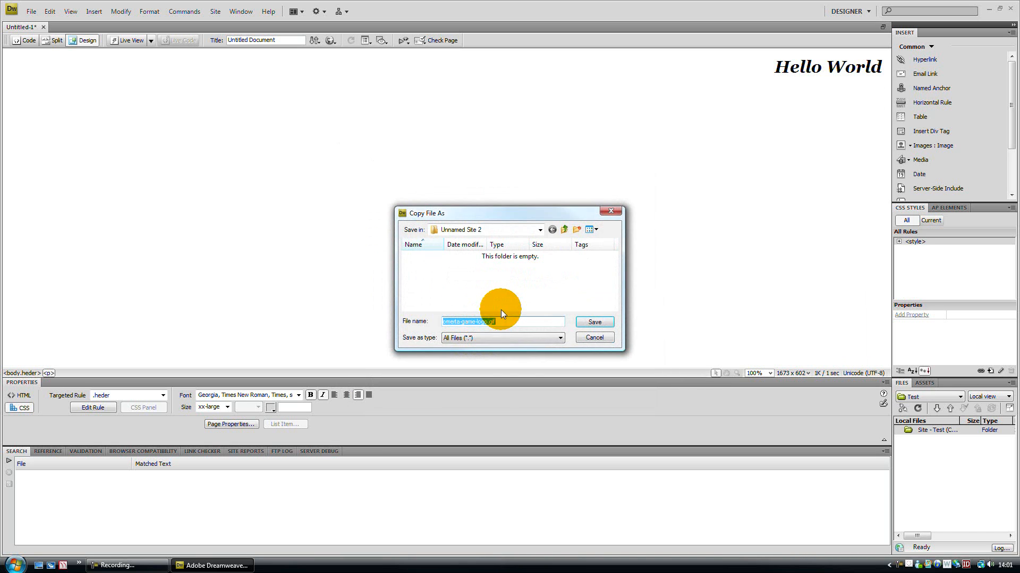
click(586, 319)
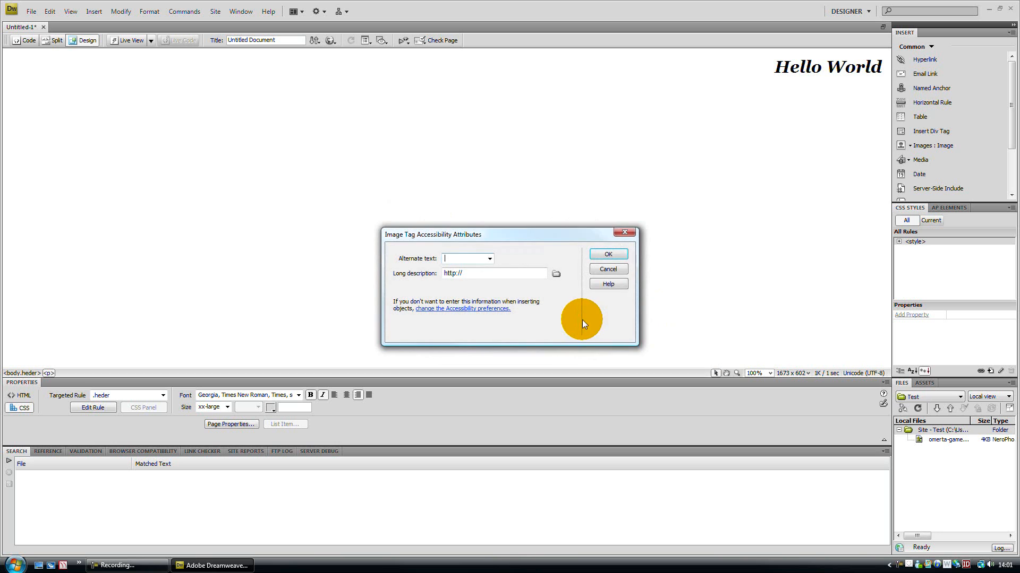
click(611, 252)
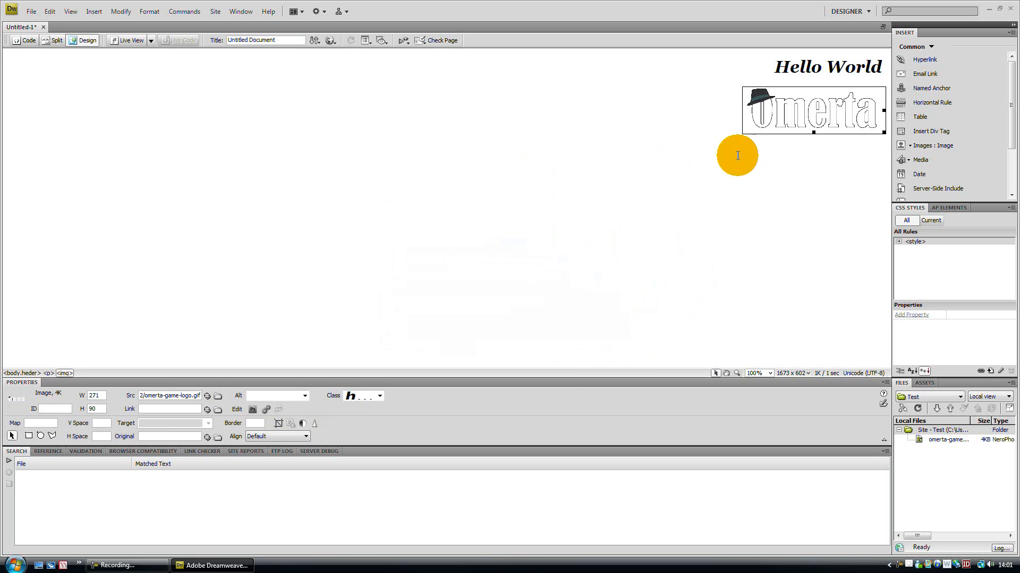
Step: Start inserting another image on a new line below the Omerta logo and choose luminance.png from the Pictures folder
click(733, 193)
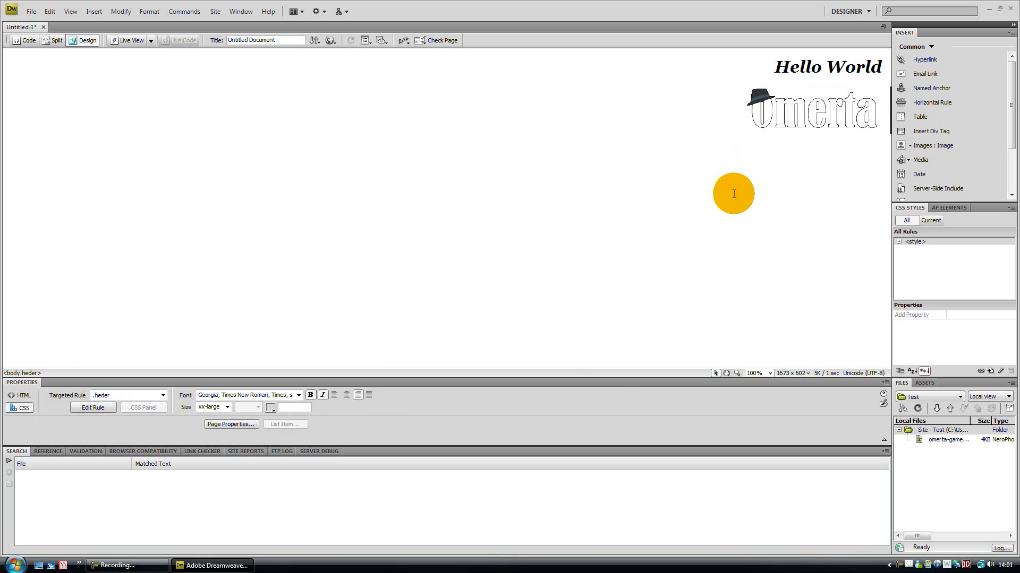
key(Return)
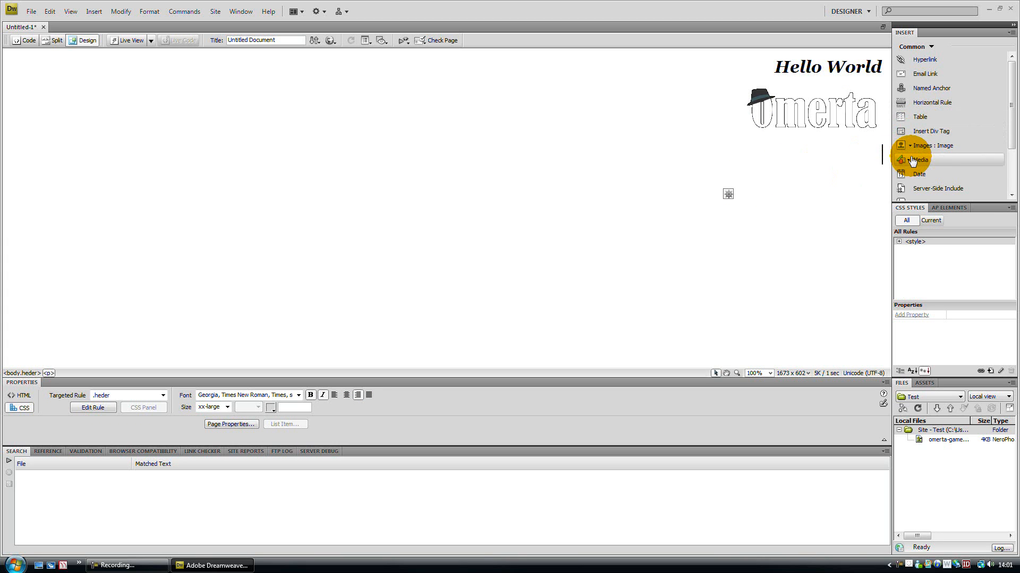
click(927, 146)
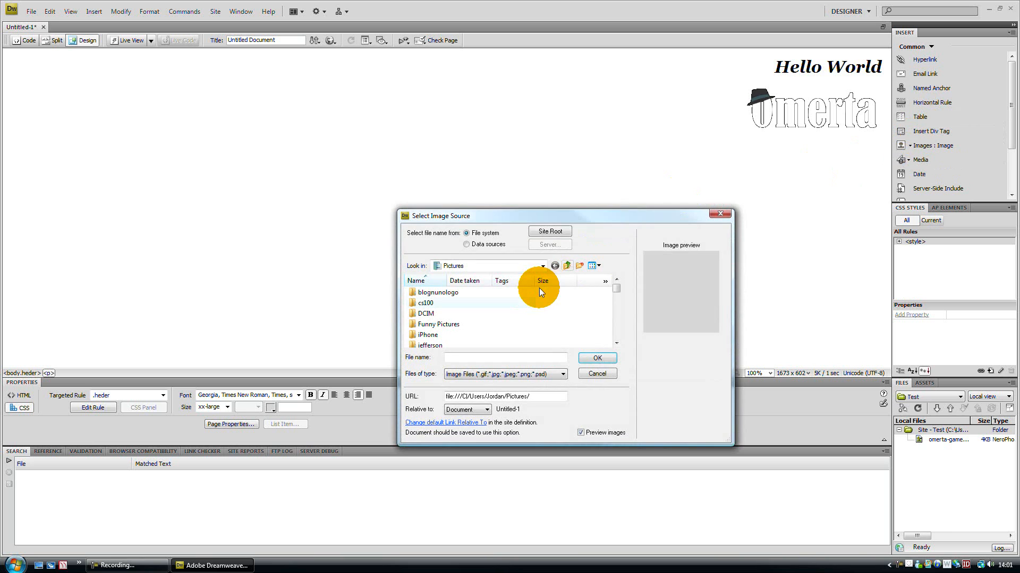
scroll(479, 317, down, 6)
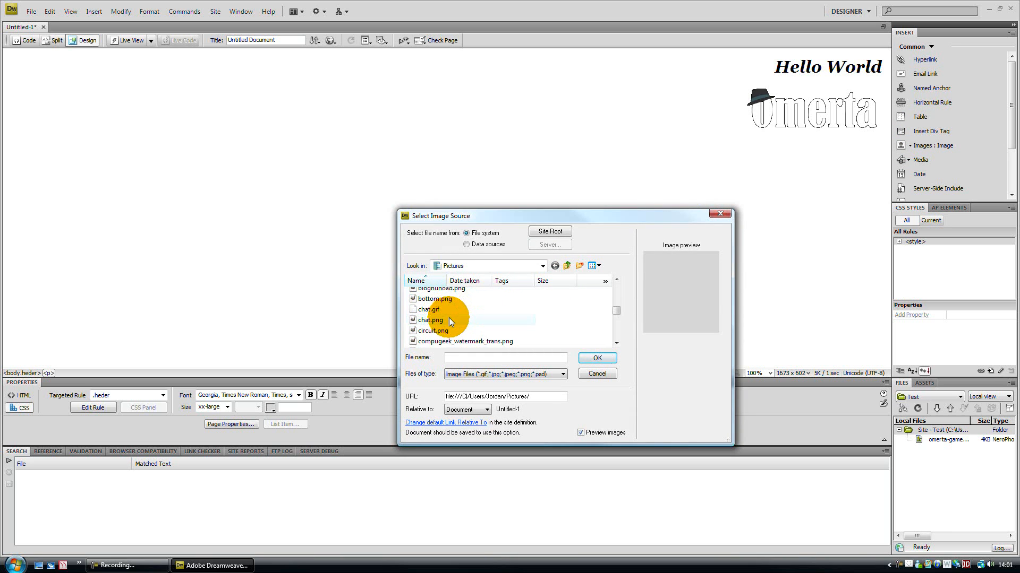
click(434, 313)
scroll(435, 314, down, 2)
click(434, 315)
click(434, 325)
click(432, 336)
click(431, 336)
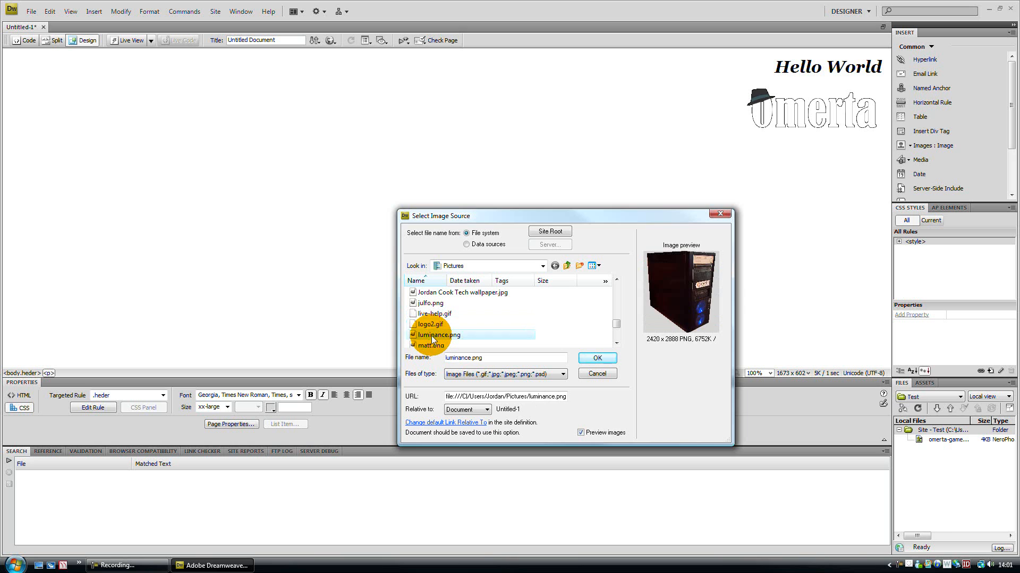
scroll(431, 336, down, 1)
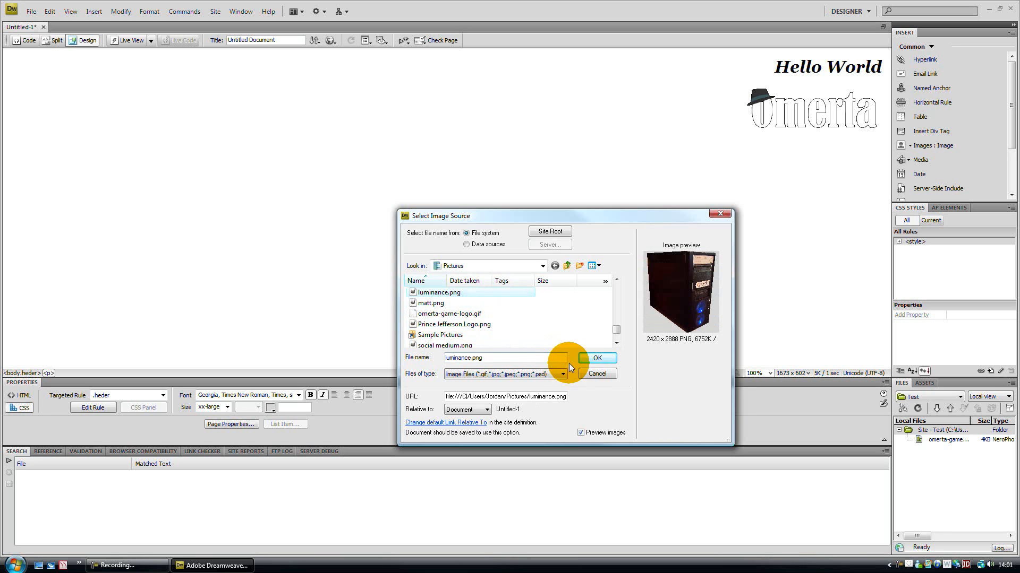
Step: Copy luminance.png into the Unnamed Site 2 root folder and insert it on the page without alternate text
click(596, 358)
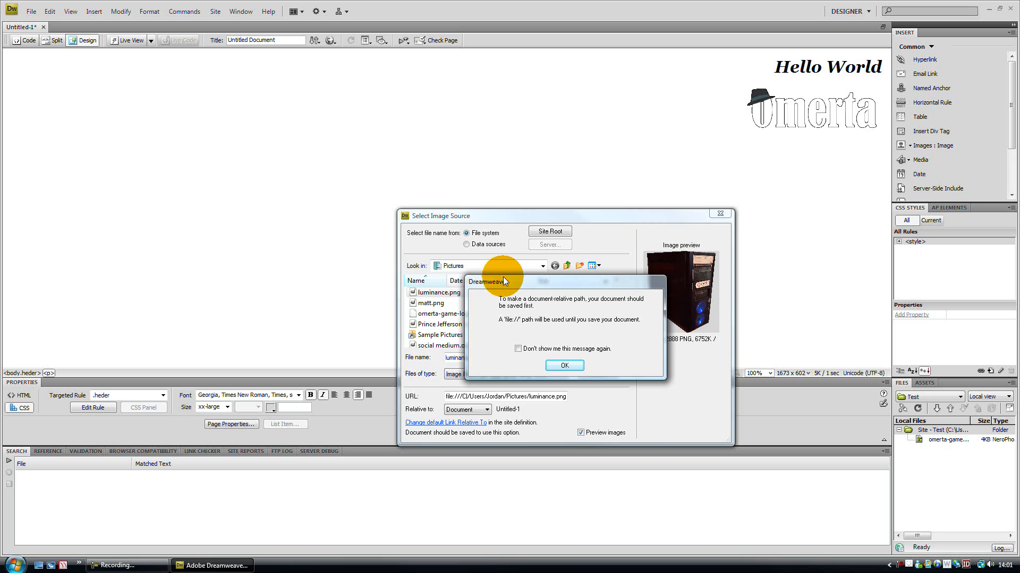
click(565, 366)
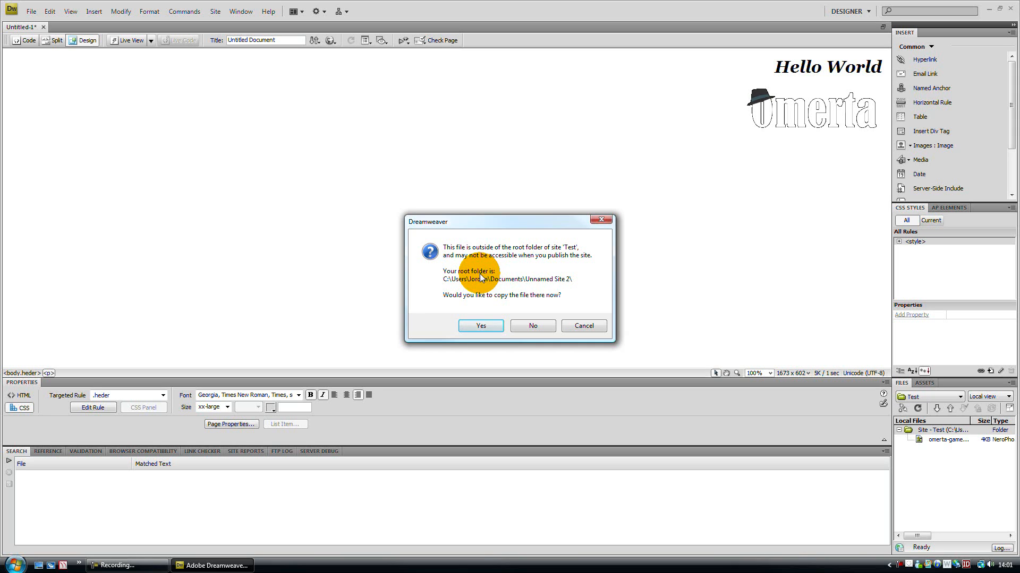
click(480, 326)
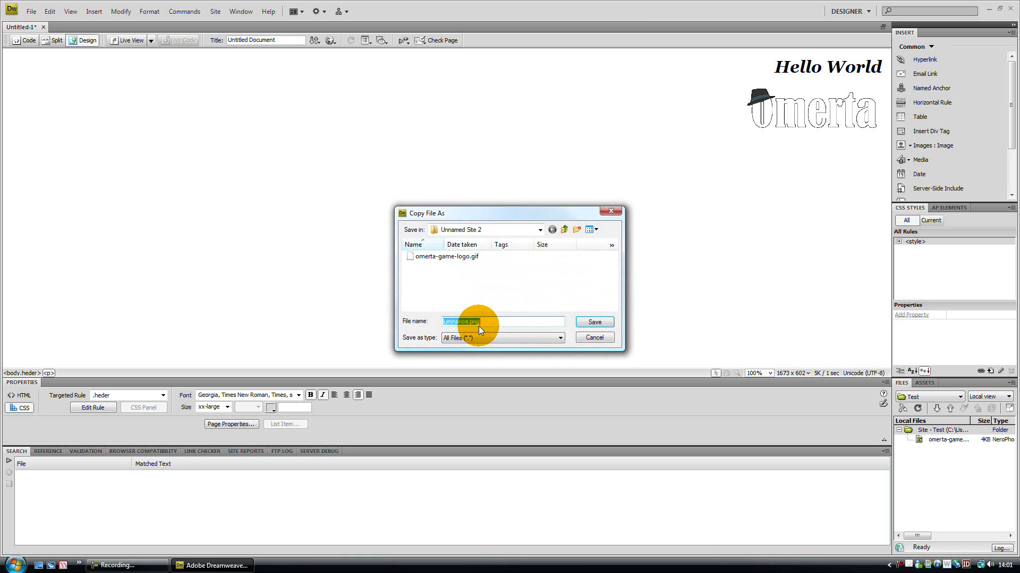
click(591, 321)
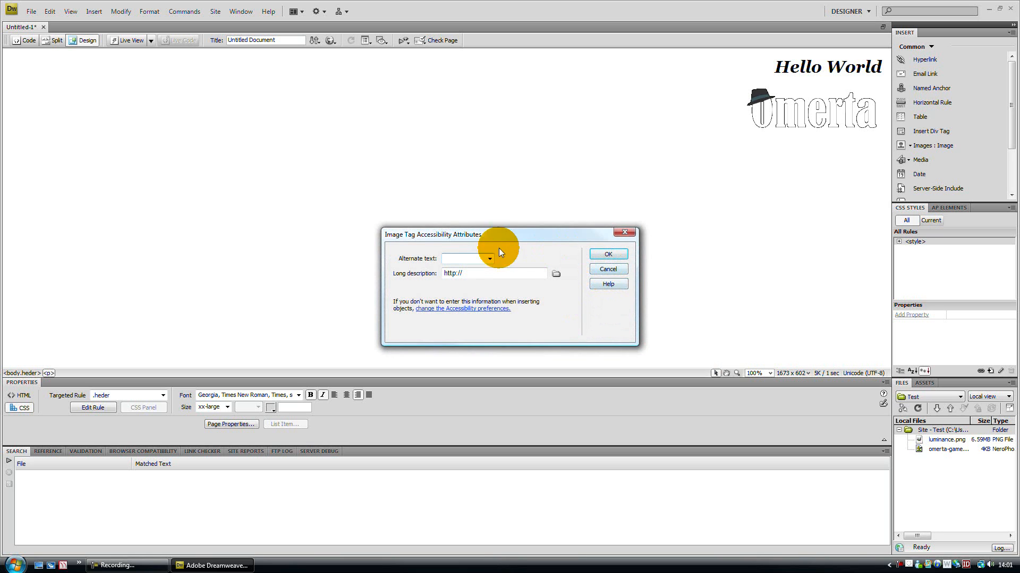
click(609, 254)
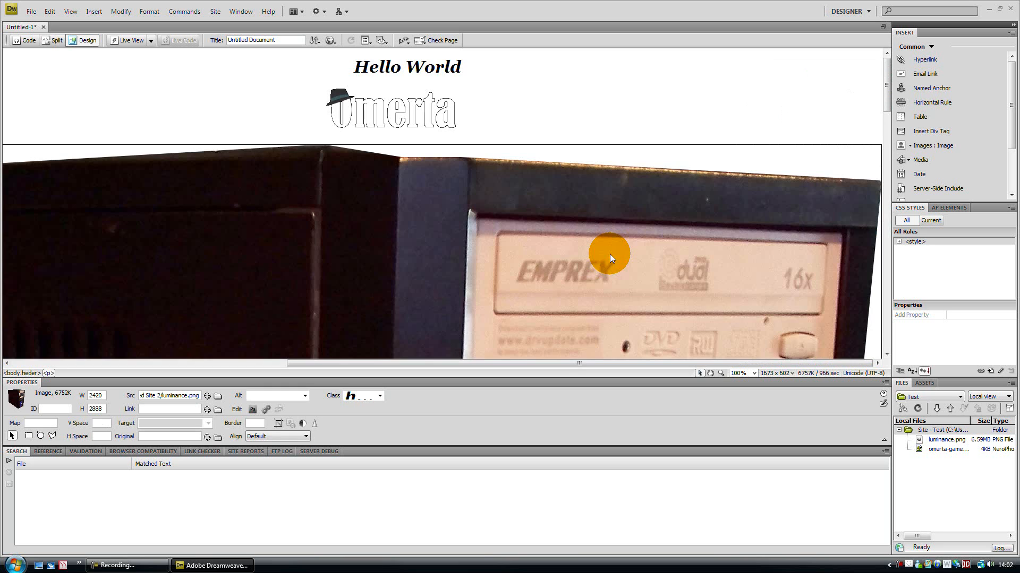
Step: Scale the computer tower image down to about 1095 by 1754 pixels from its lower corner
scroll(523, 272, down, 10)
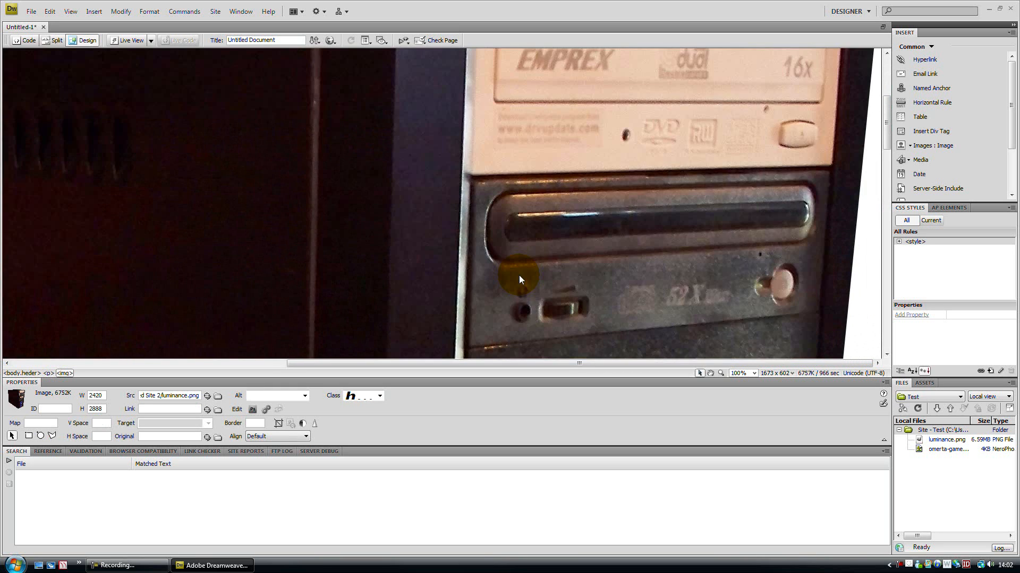
scroll(518, 279, down, 8)
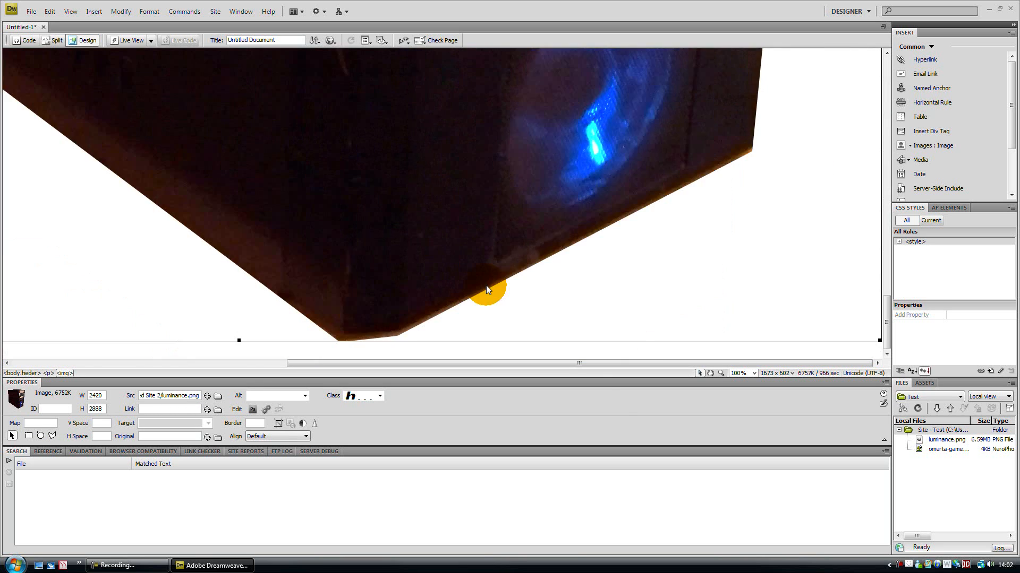
drag(880, 341, 483, 119)
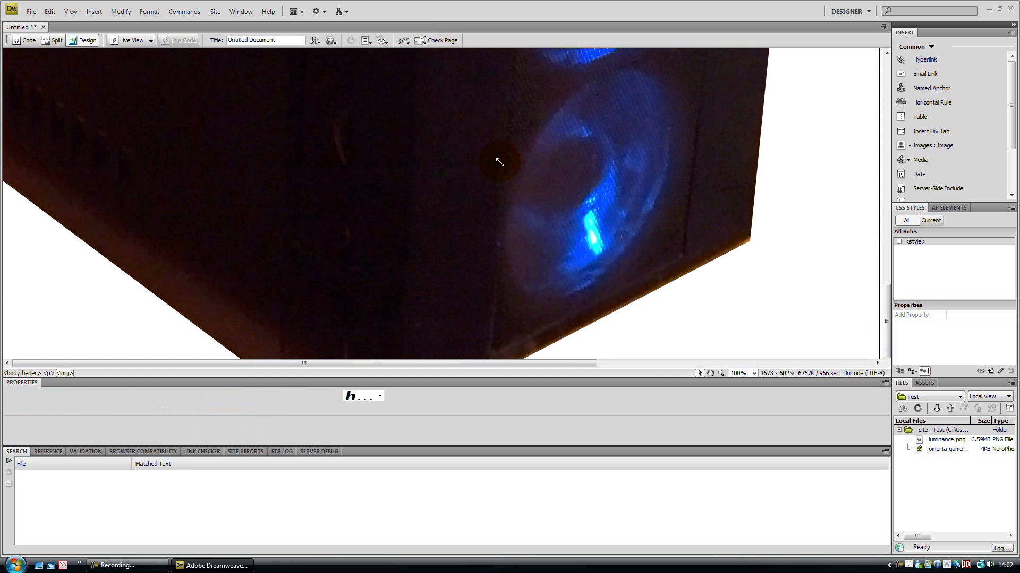
drag(501, 165, 742, 281)
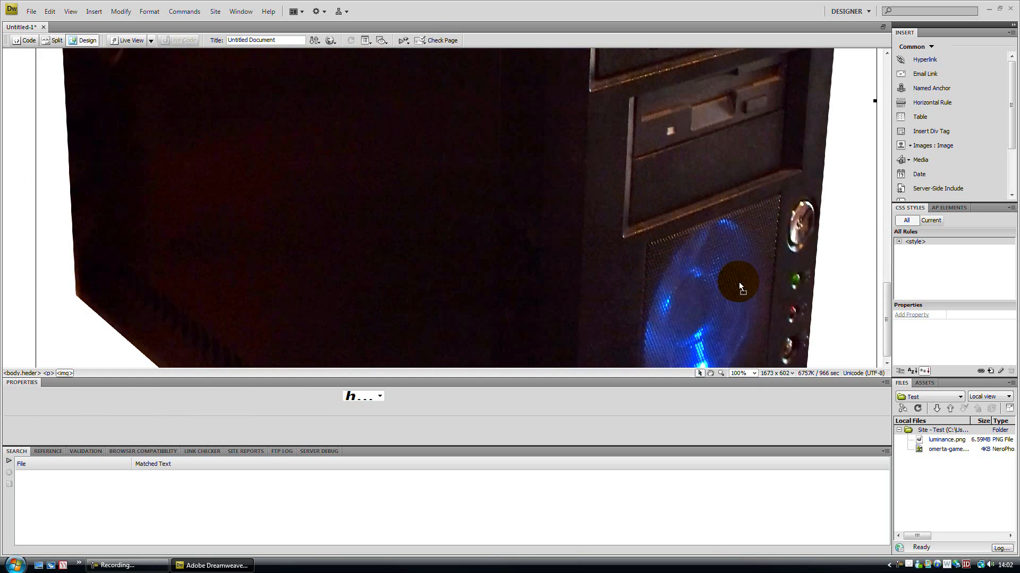
click(692, 271)
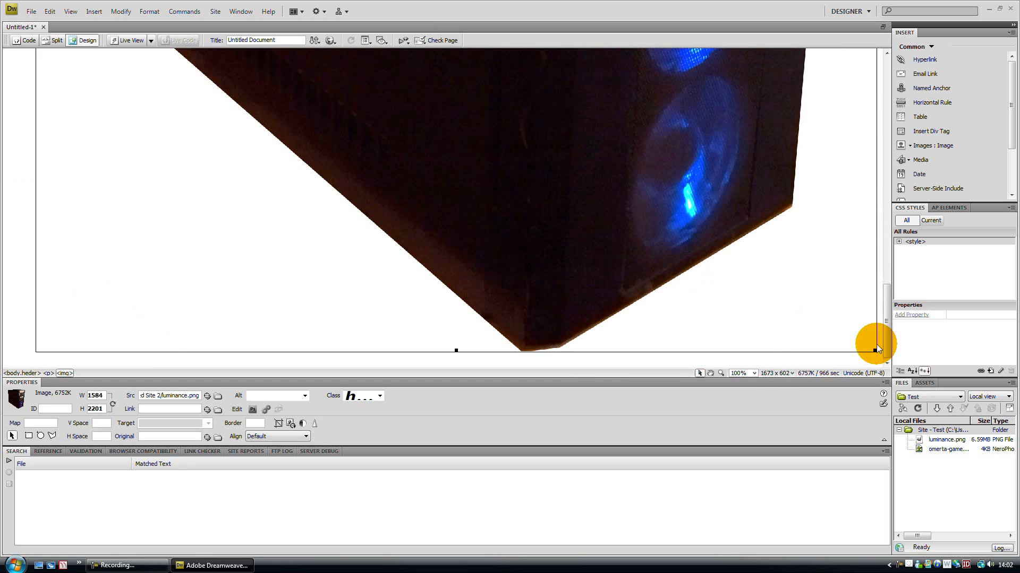
drag(873, 351, 615, 115)
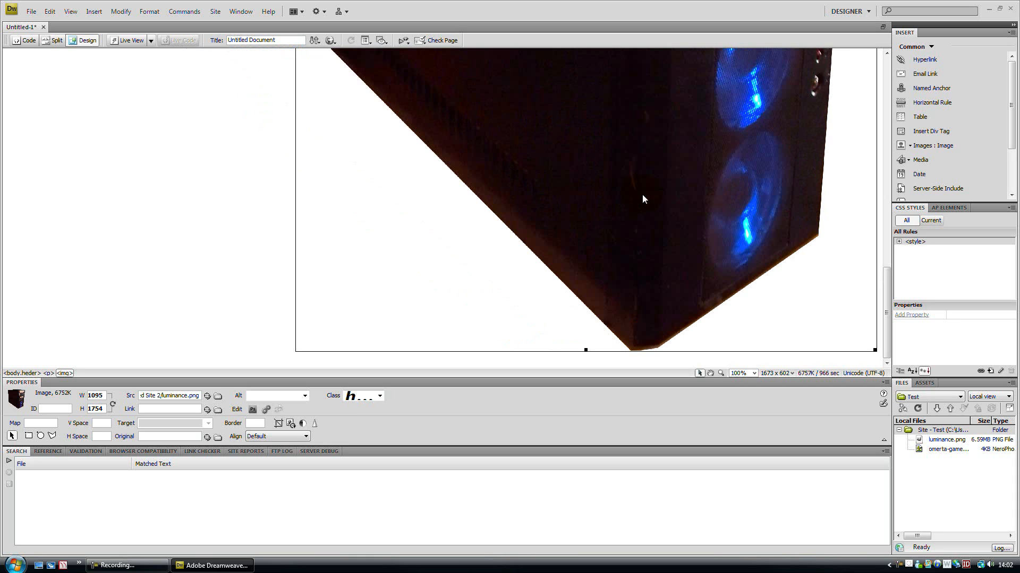
Step: Narrow the tower image to about 311 pixels and shorten it until all of it fits on screen below the Omerta logo
drag(379, 344, 458, 33)
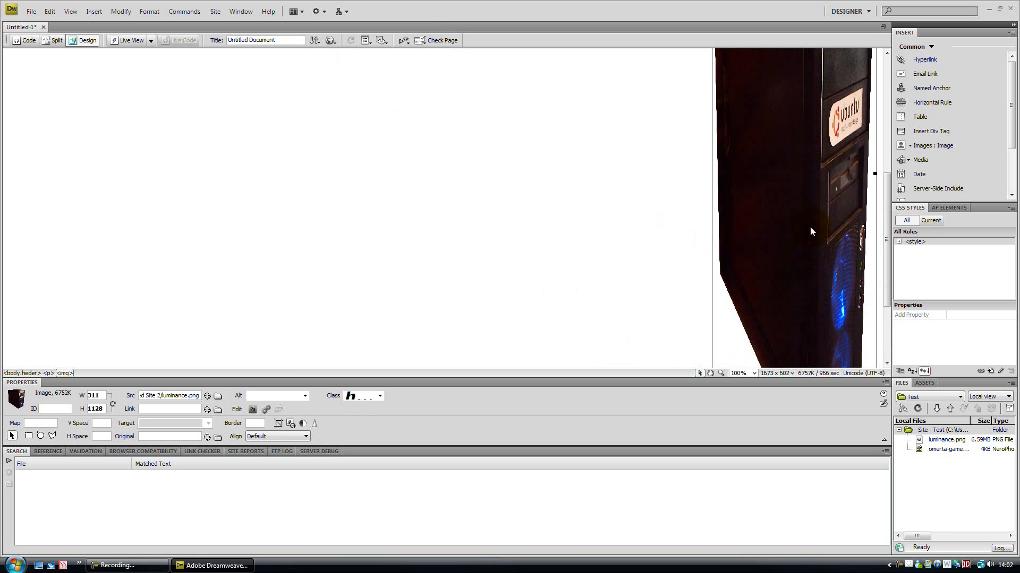
scroll(865, 177, down, 5)
drag(793, 351, 795, 91)
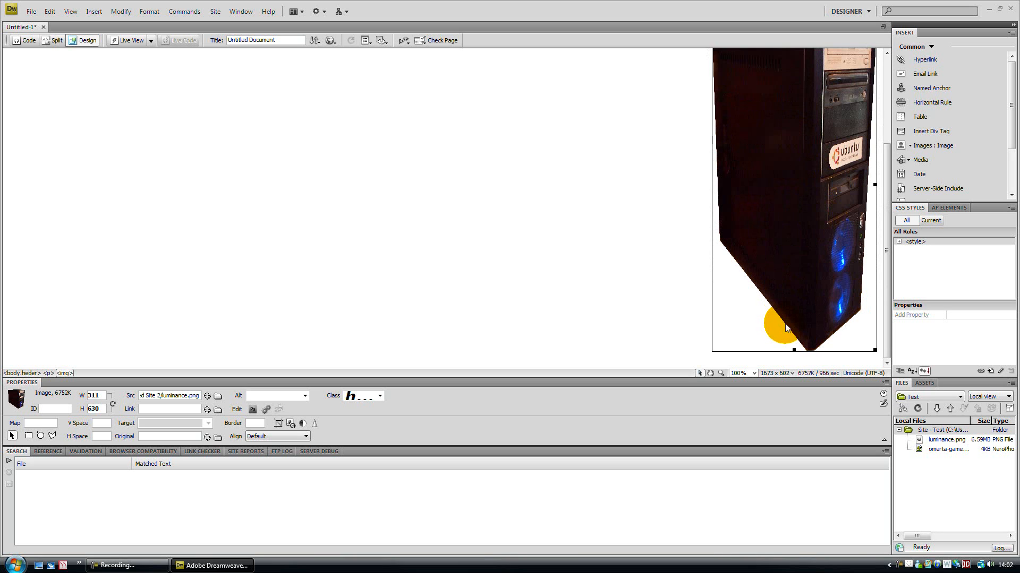
drag(794, 350, 800, 274)
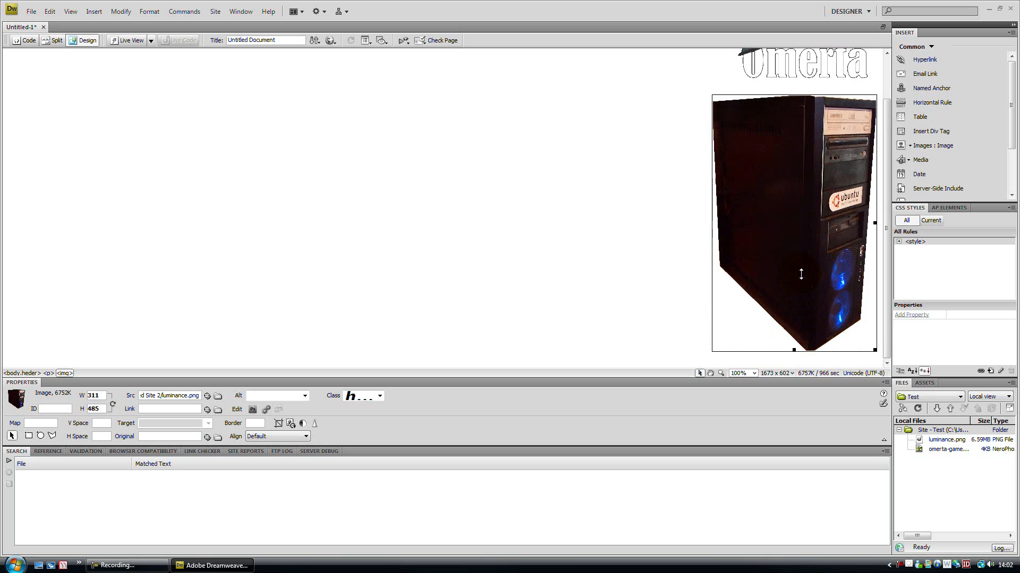
drag(793, 347, 804, 254)
click(694, 261)
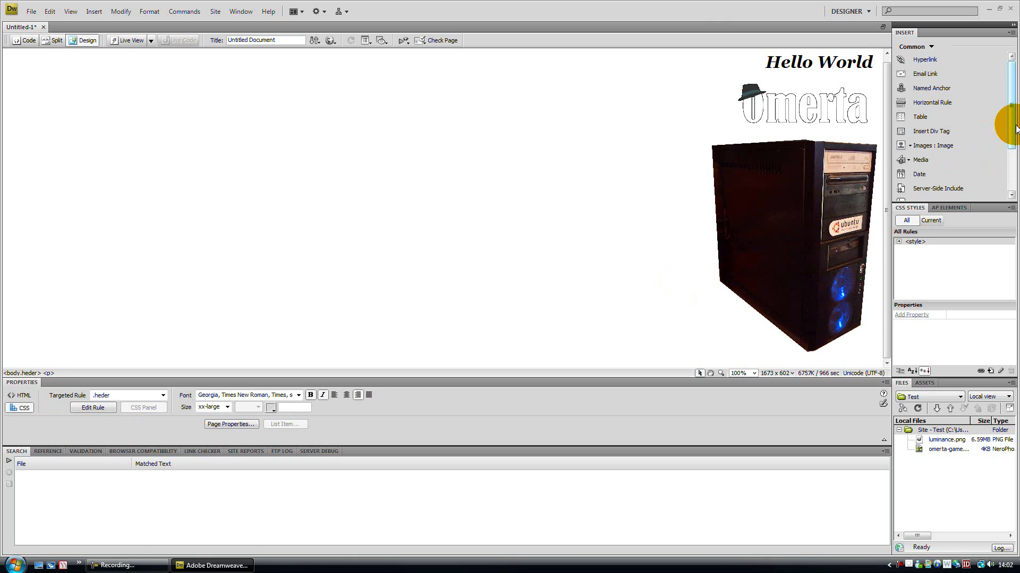
Step: Add the text "Hello this" directly before the Omerta logo on its line
drag(1012, 120, 990, 182)
scroll(927, 171, up, 2)
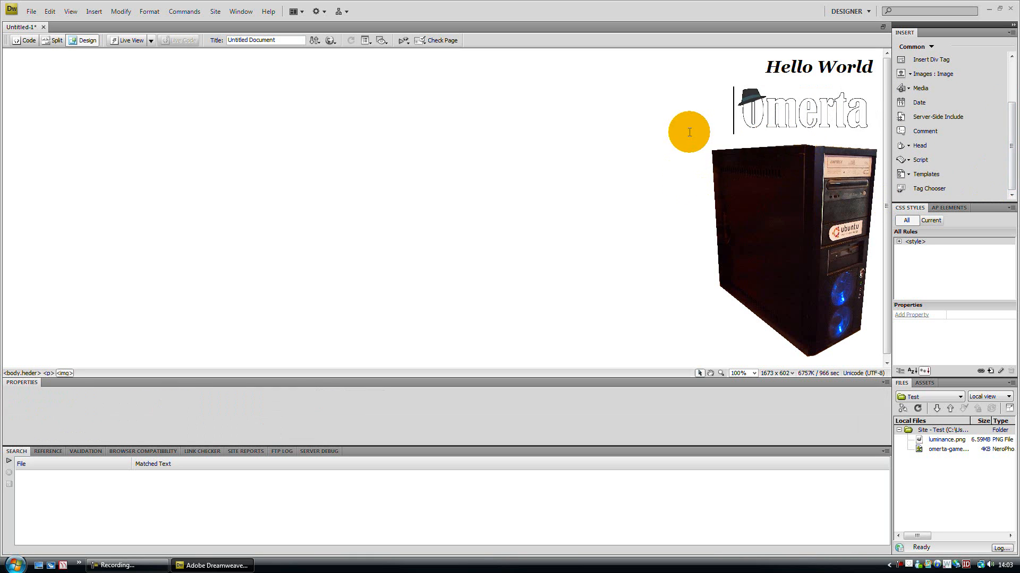
text(Helo)
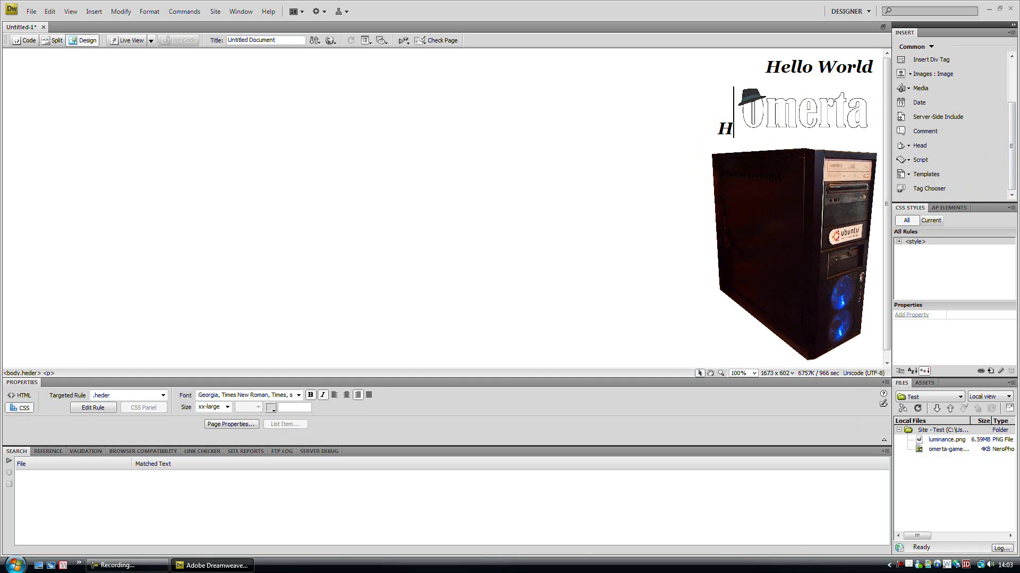
key(BackSpace)
text(lo wthis)
key(BackSpace)
key(BackSpace)
key(BackSpace)
key(BackSpace)
key(BackSpace)
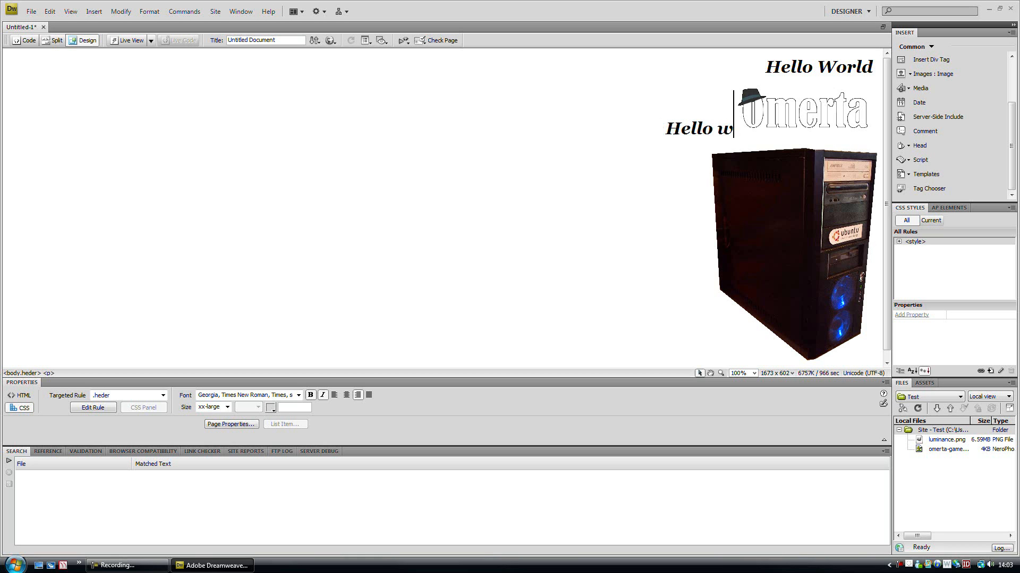
text(thids)
key(BackSpace)
key(BackSpace)
text(s)
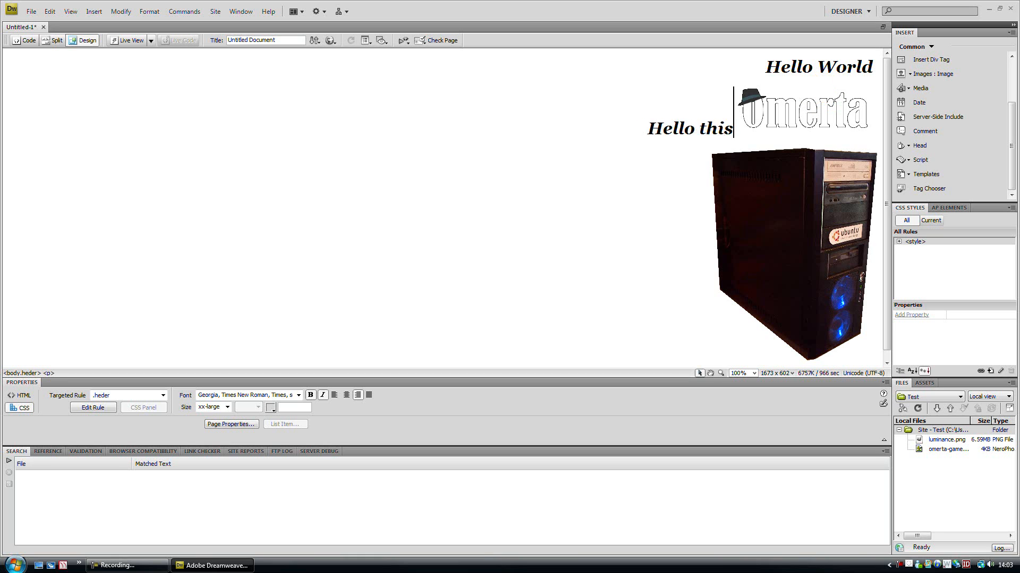
Step: Complete the text before the Omerta logo so that it reads "Hello this is my blog."
text( is my bol)
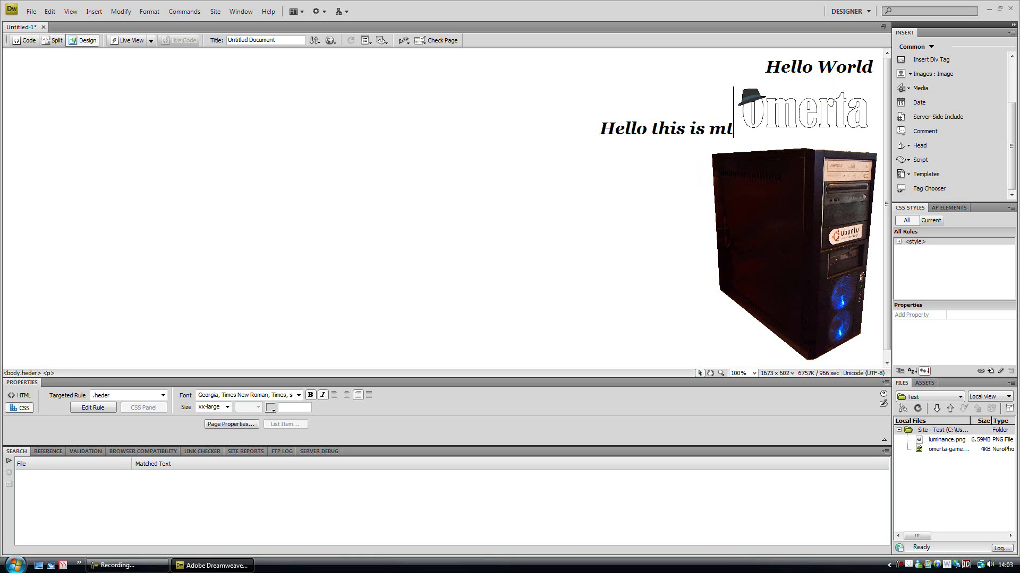
text(g.)
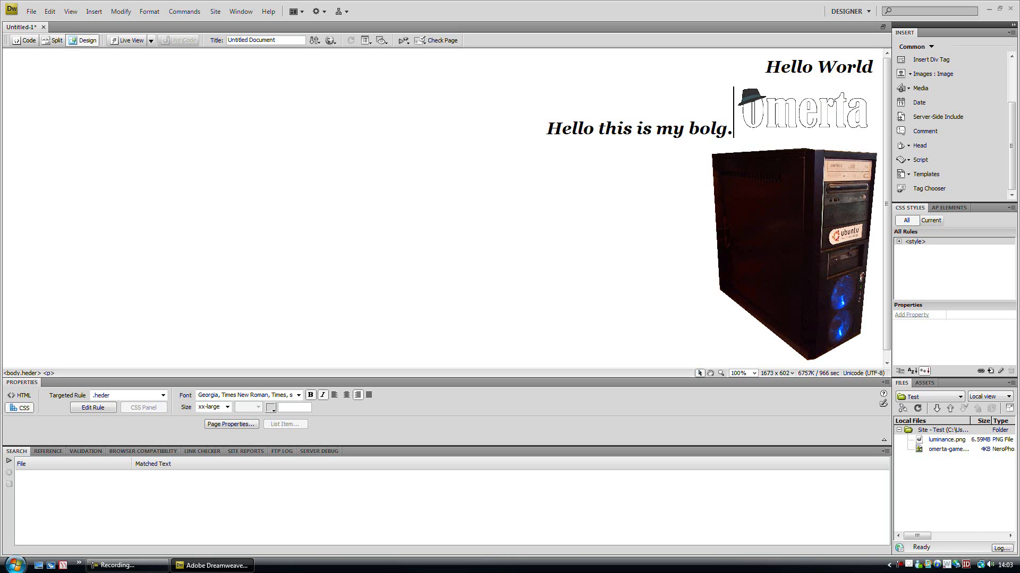
key(BackSpace)
key(BackSpace)
key(BackSpace)
click(825, 99)
text(lo)
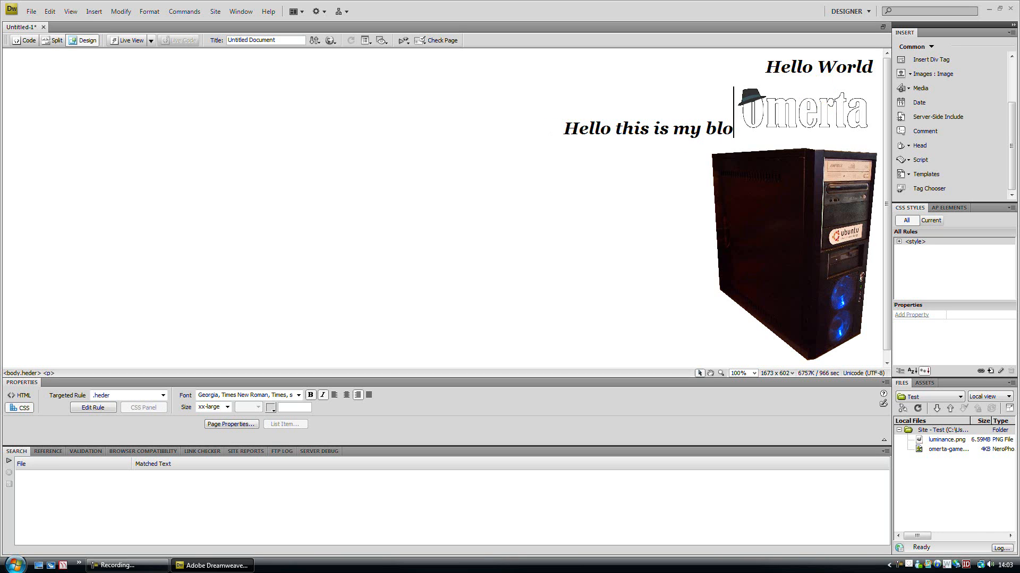
text(g.)
click(708, 155)
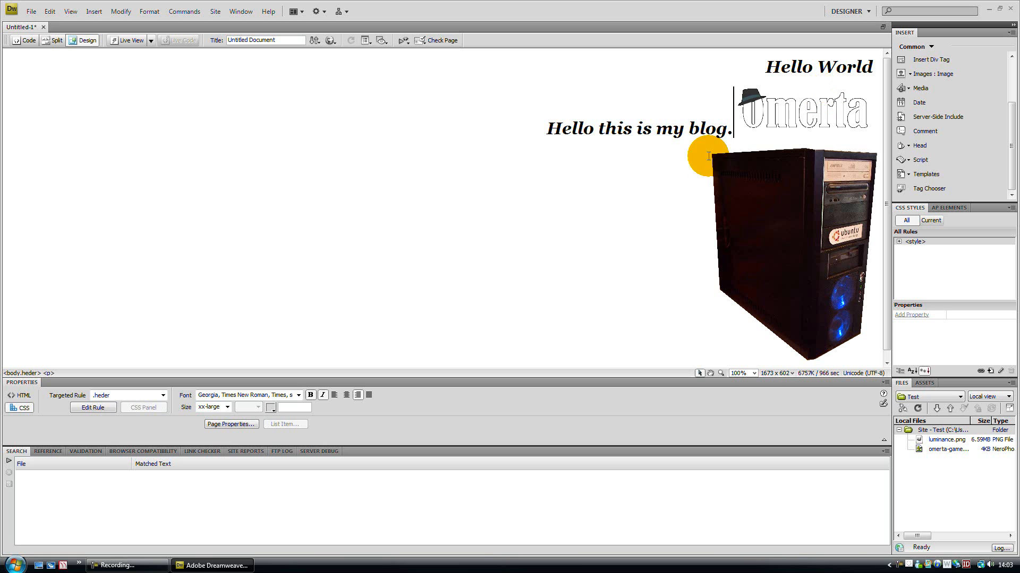
Step: Show the page's source code and apply source formatting to the whole document
drag(794, 250, 11, 38)
click(12, 41)
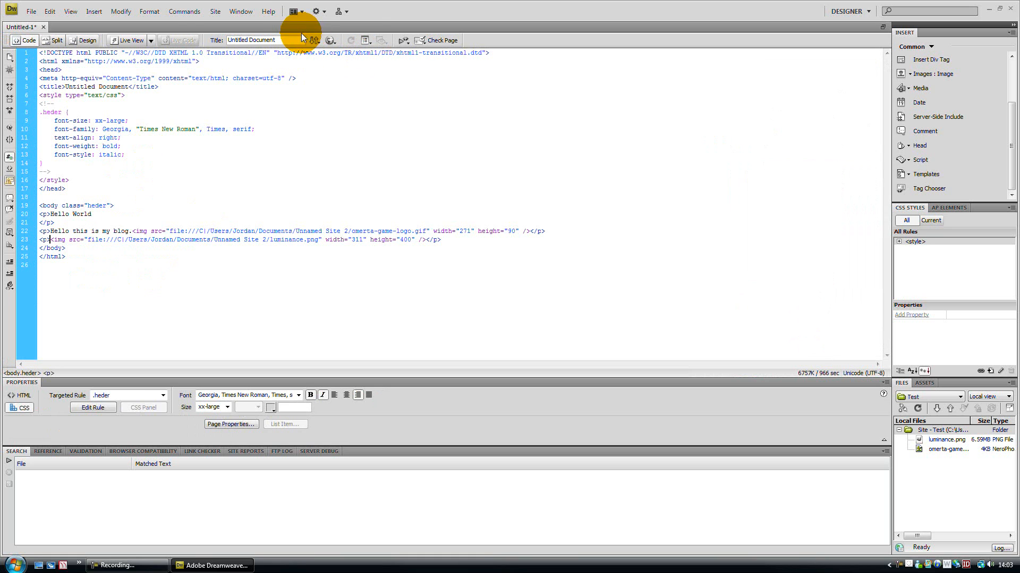
click(187, 14)
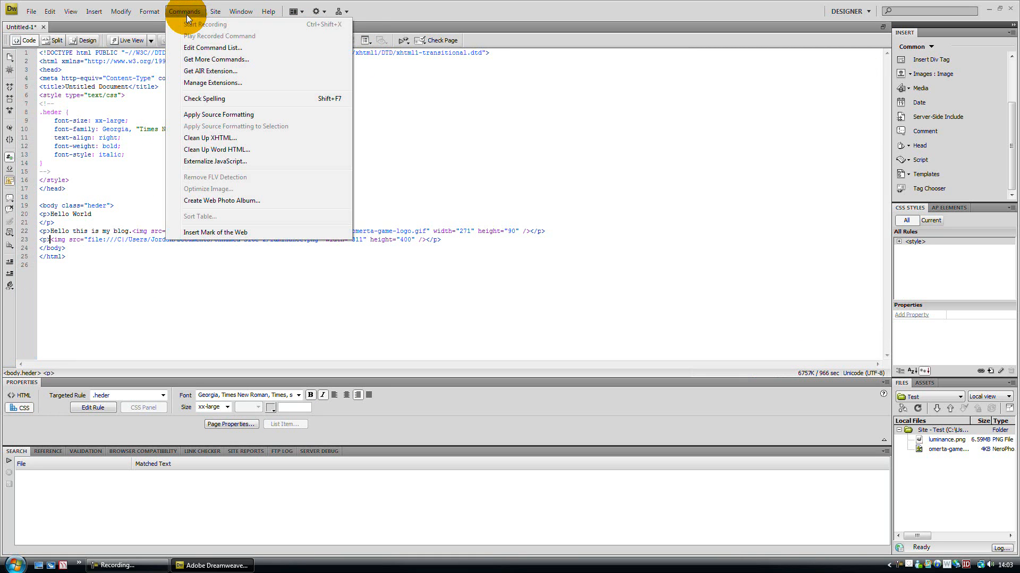
click(217, 115)
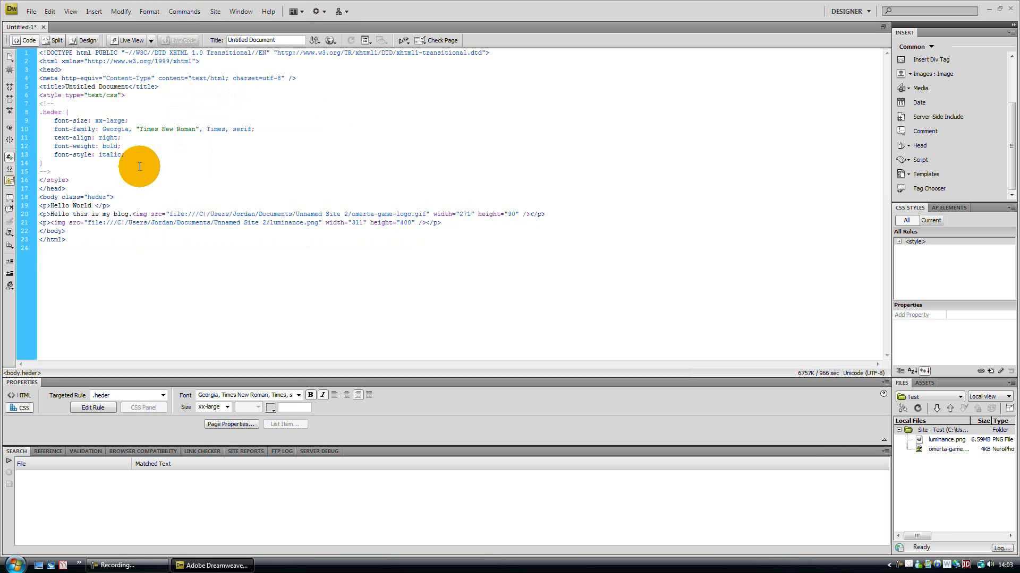
Step: Clean up the page's XHTML, removing empty container tags and redundant nested tags, and return to the visual page layout
drag(183, 130, 181, 138)
click(195, 10)
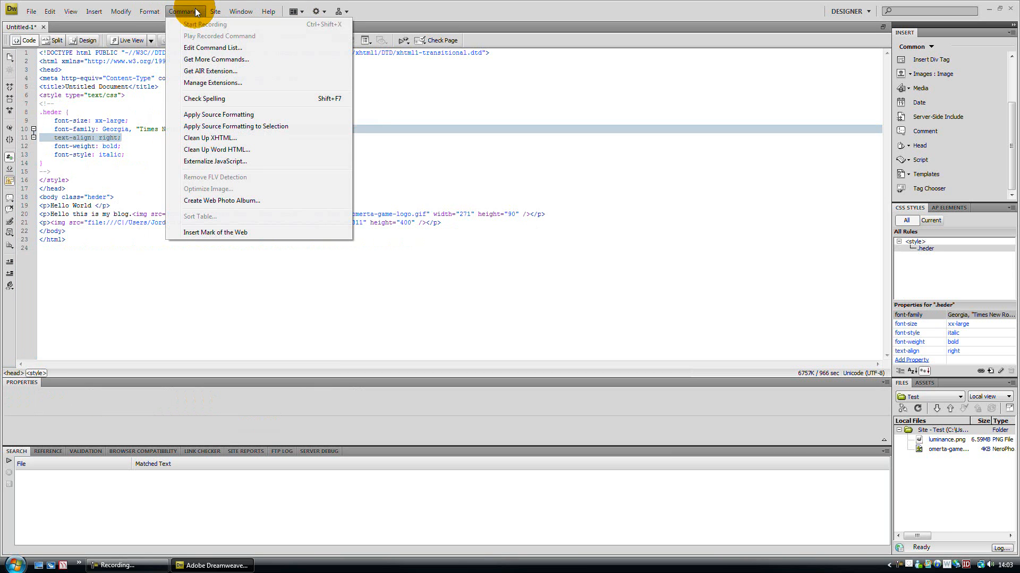
click(212, 138)
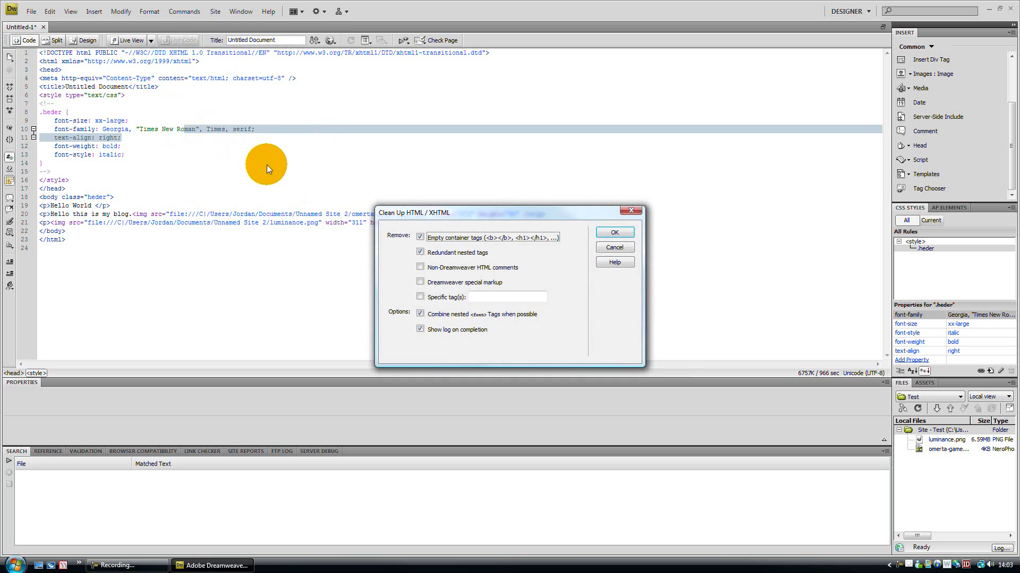
click(610, 236)
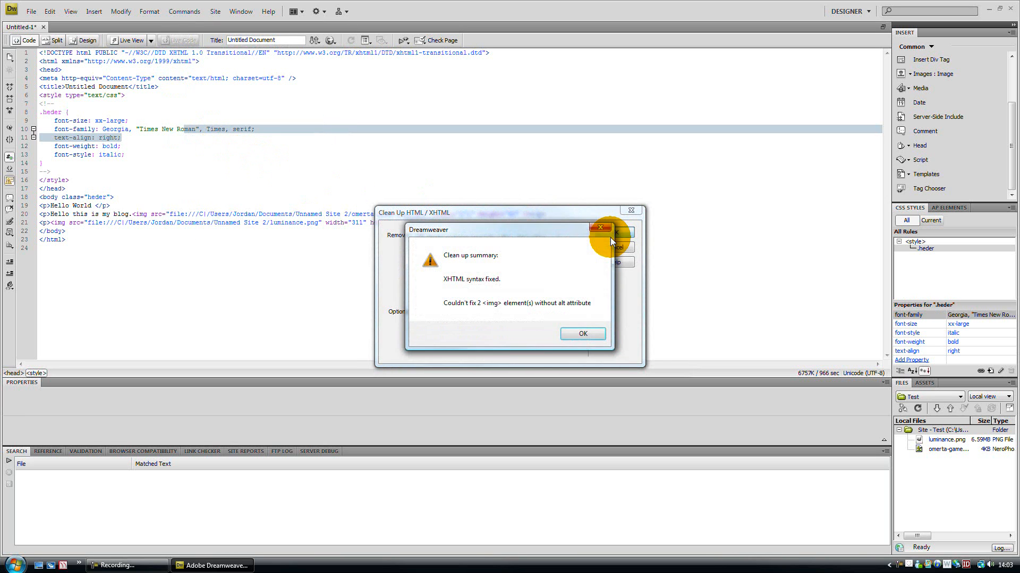
click(581, 335)
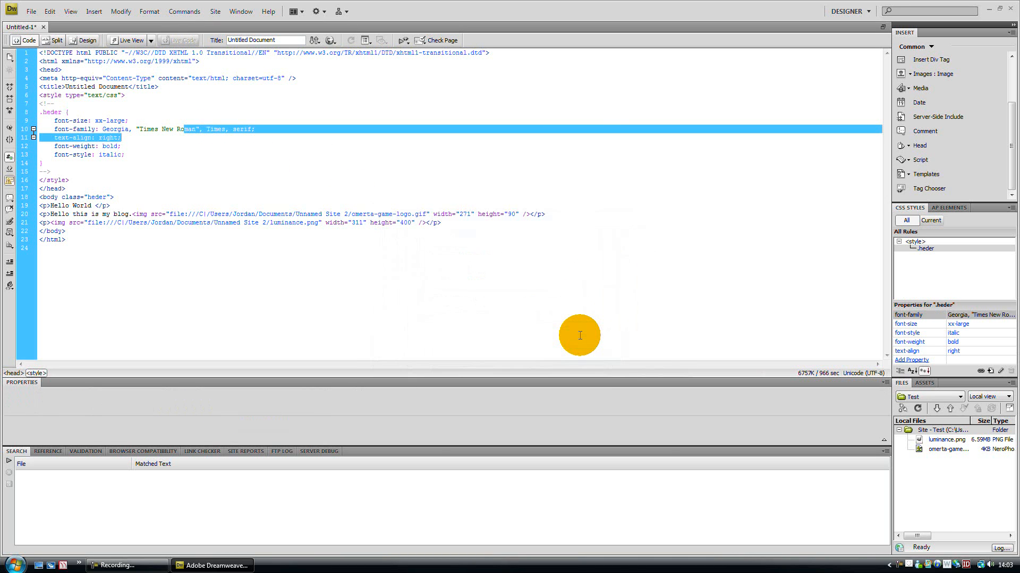
click(97, 41)
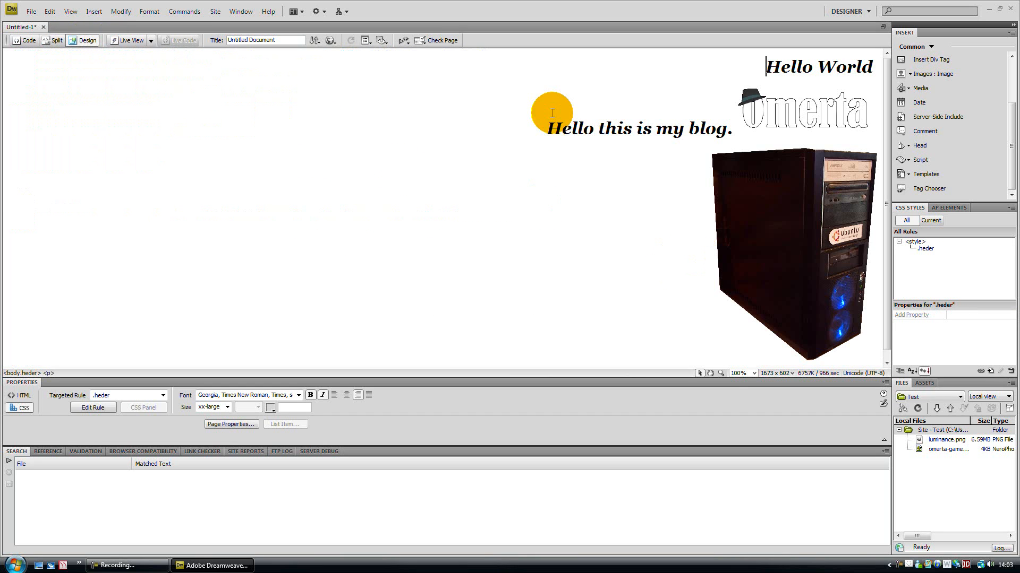